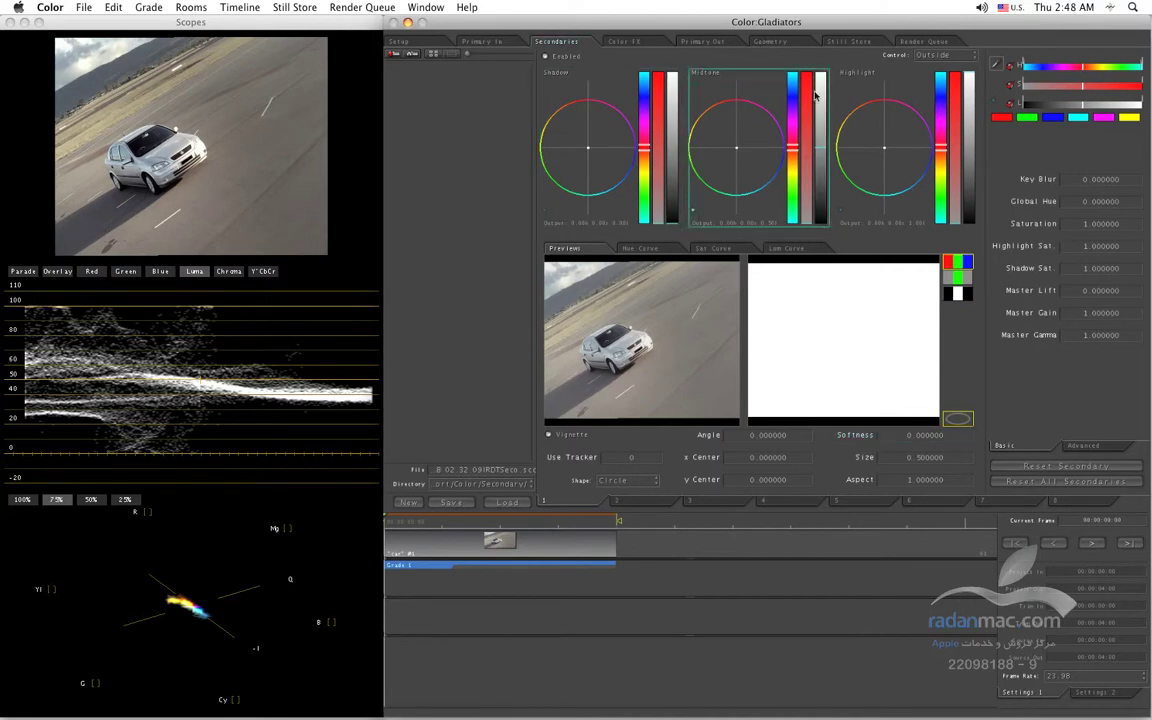
Open the tracking settings in the Geometry room, checking the Use Tracker option in the Secondaries room along the way
click(765, 41)
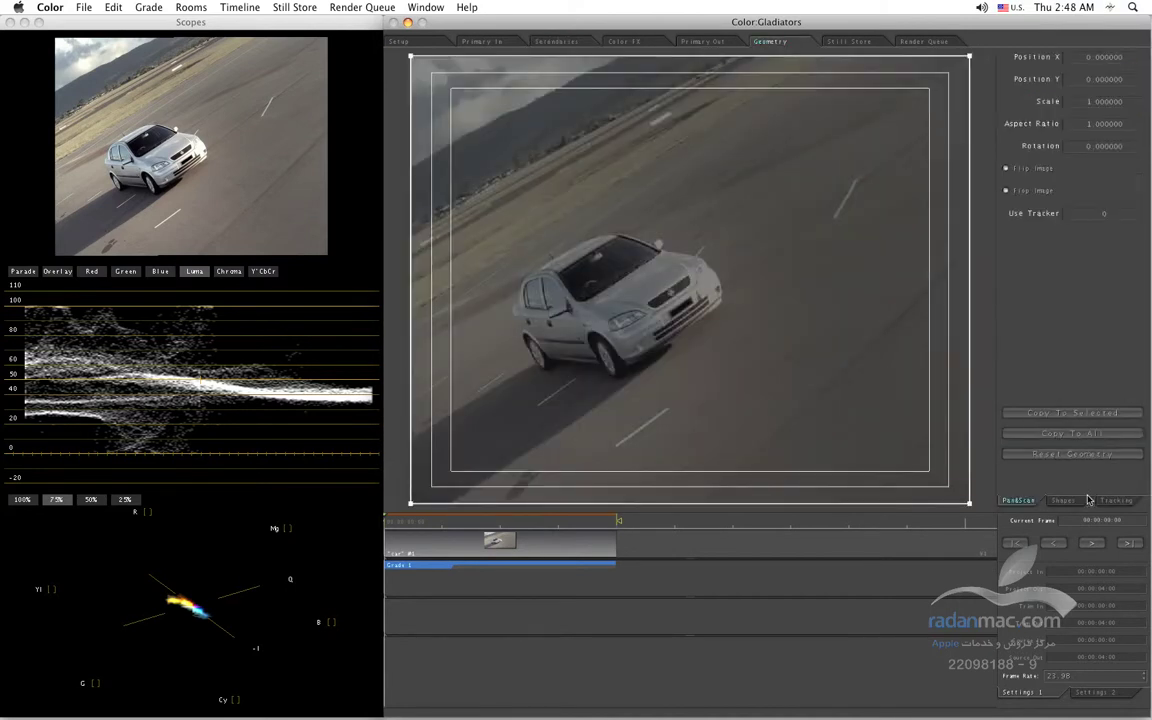
click(1116, 500)
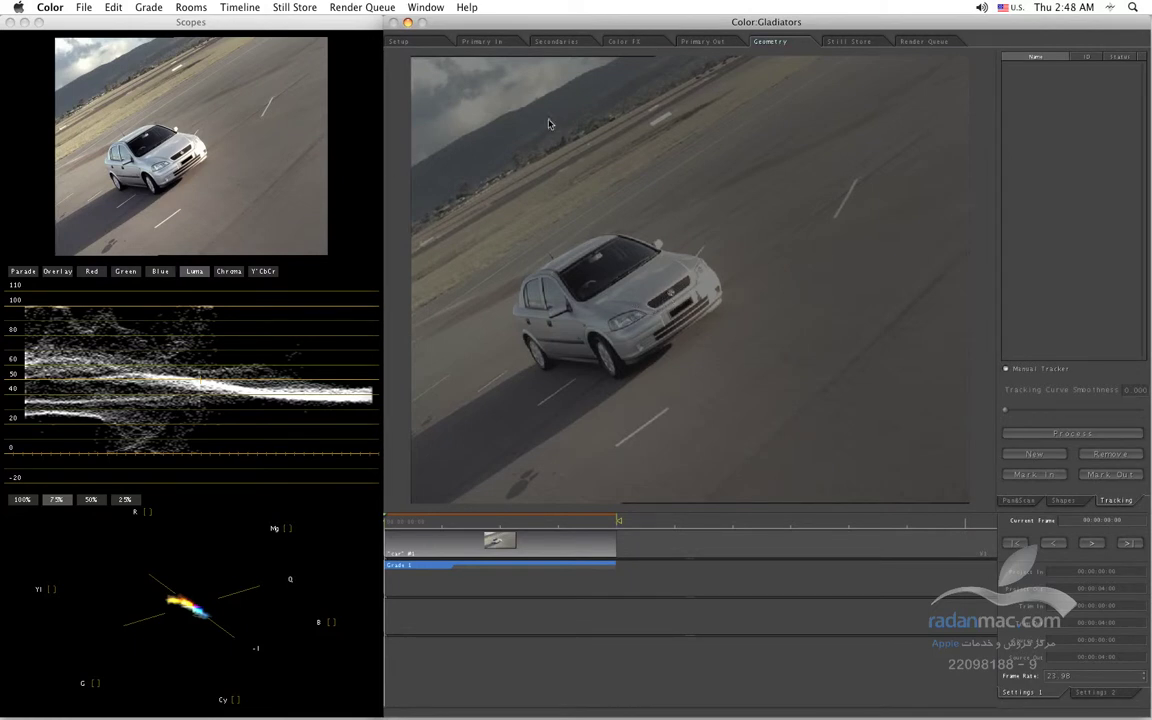
click(1022, 157)
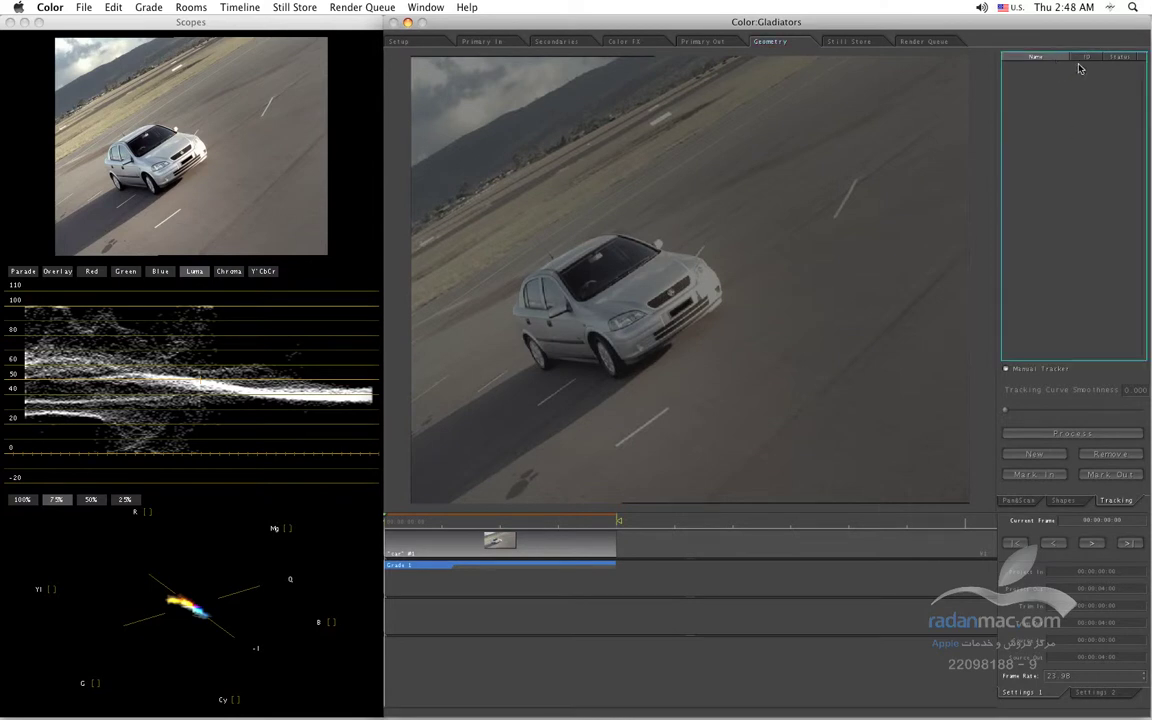
click(533, 41)
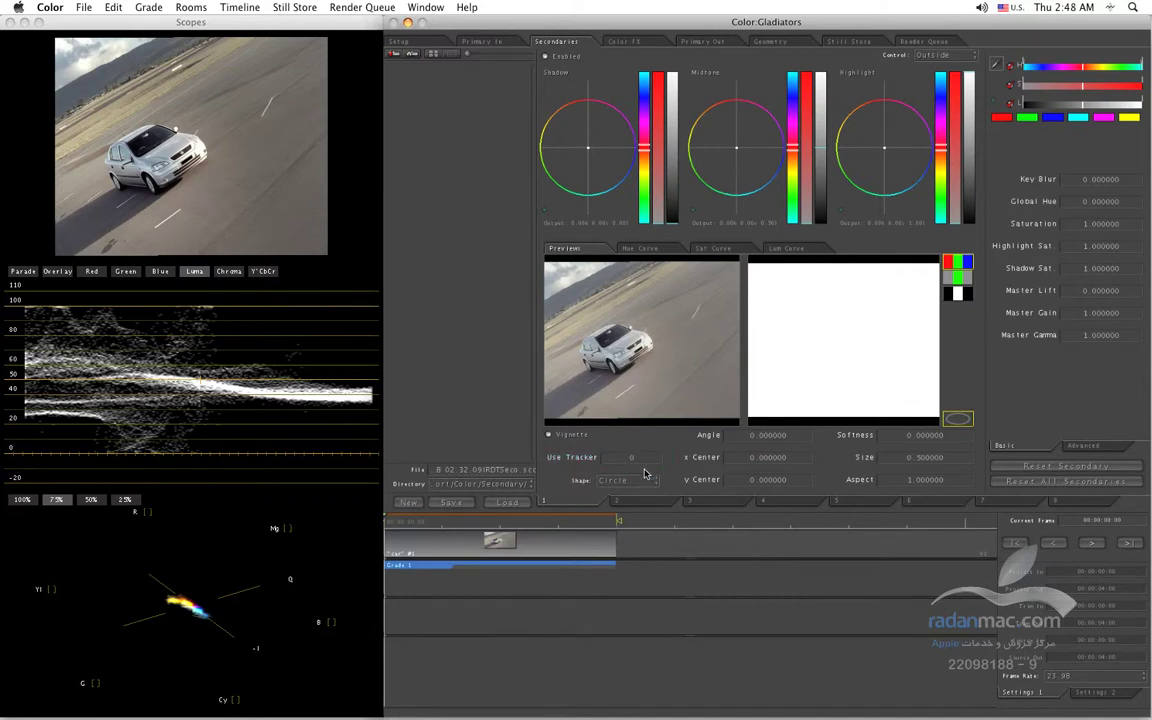
key(super+6)
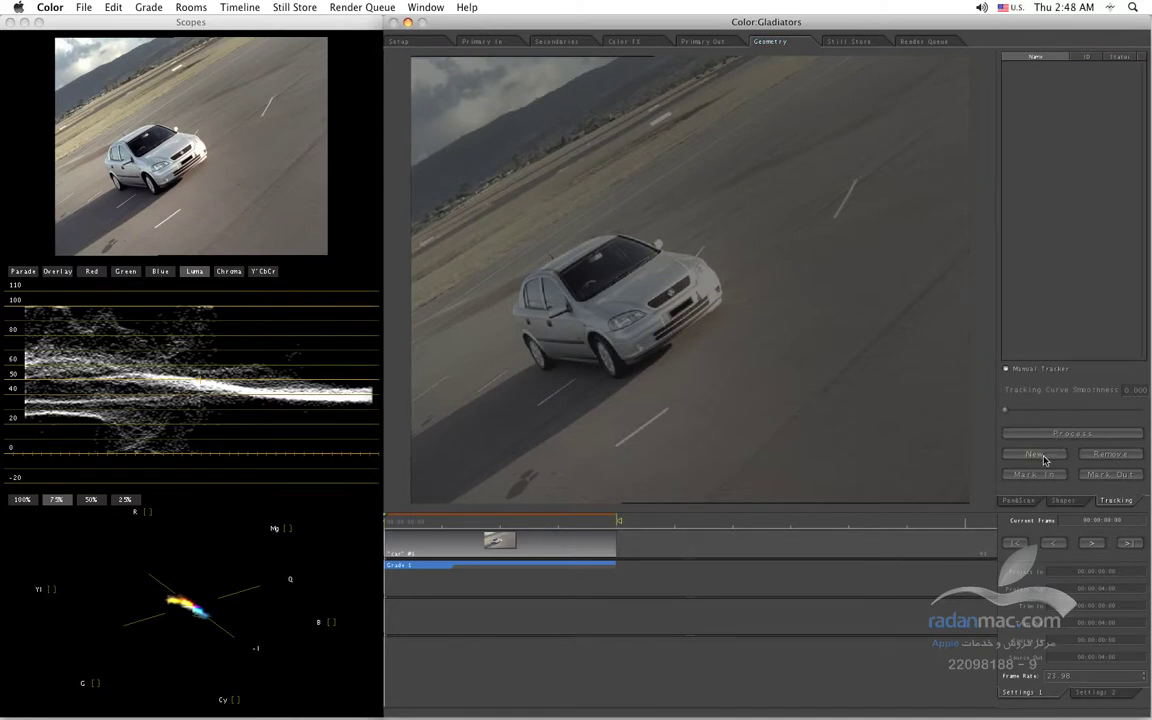
Return the playhead to the first frame of the car clip and create a new tracker
click(405, 521)
drag(471, 523, 407, 540)
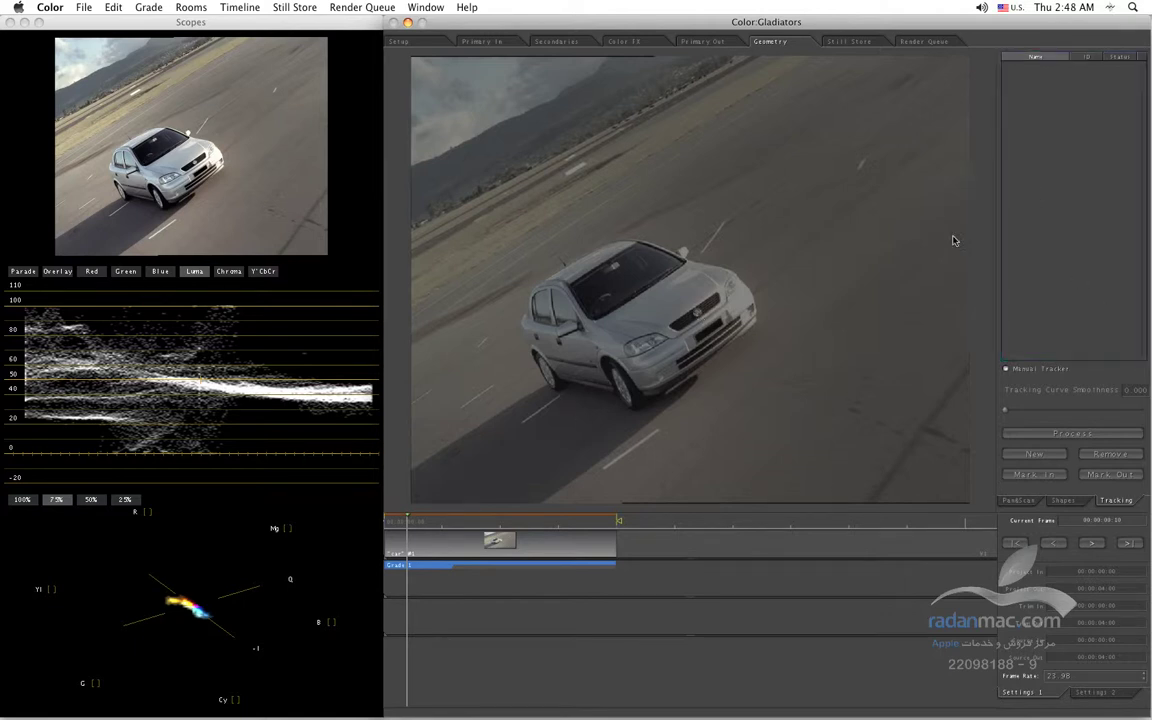
click(392, 520)
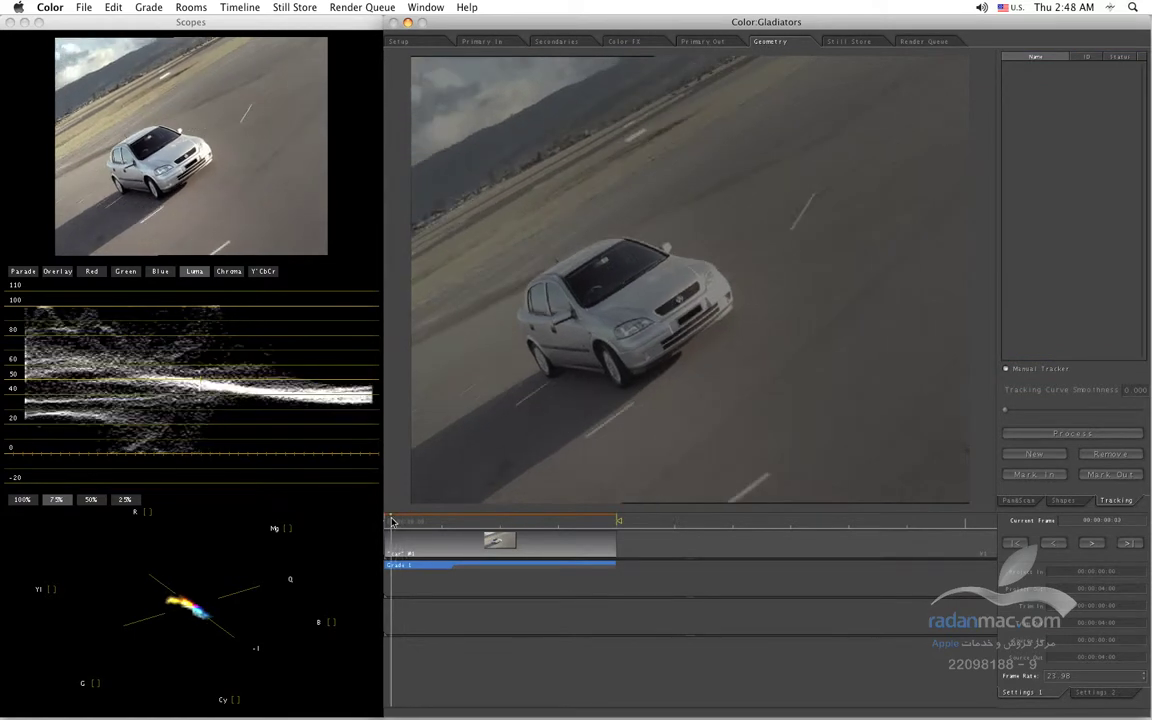
key(space)
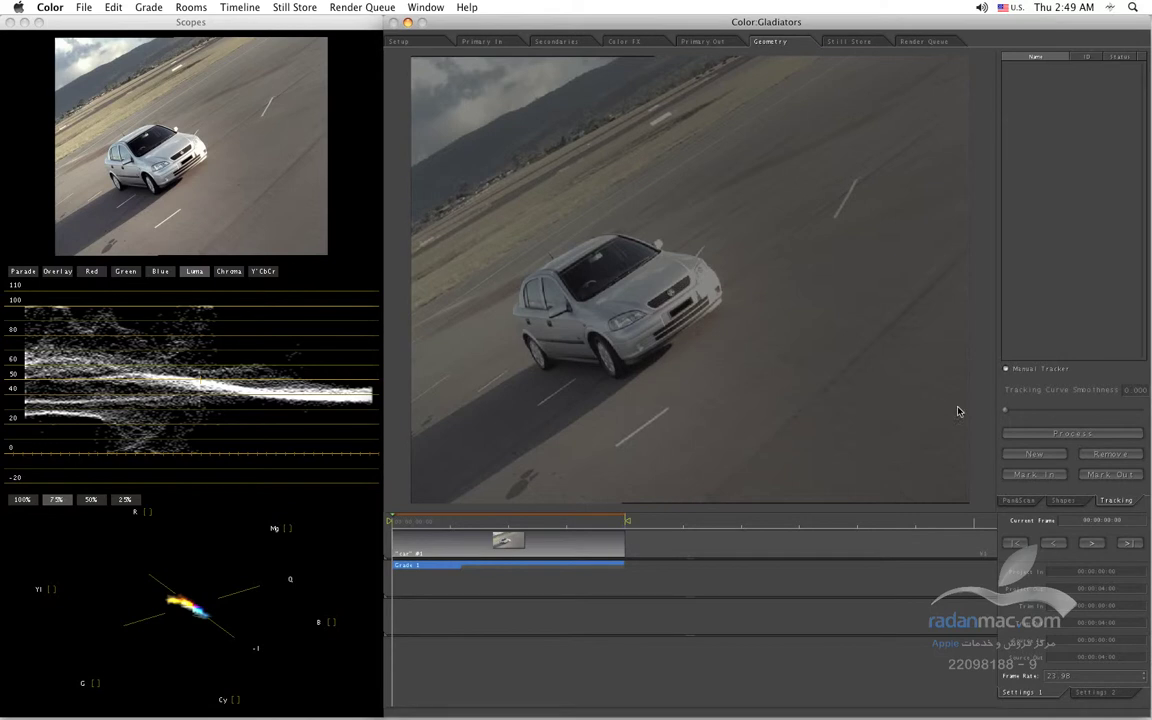
click(1034, 455)
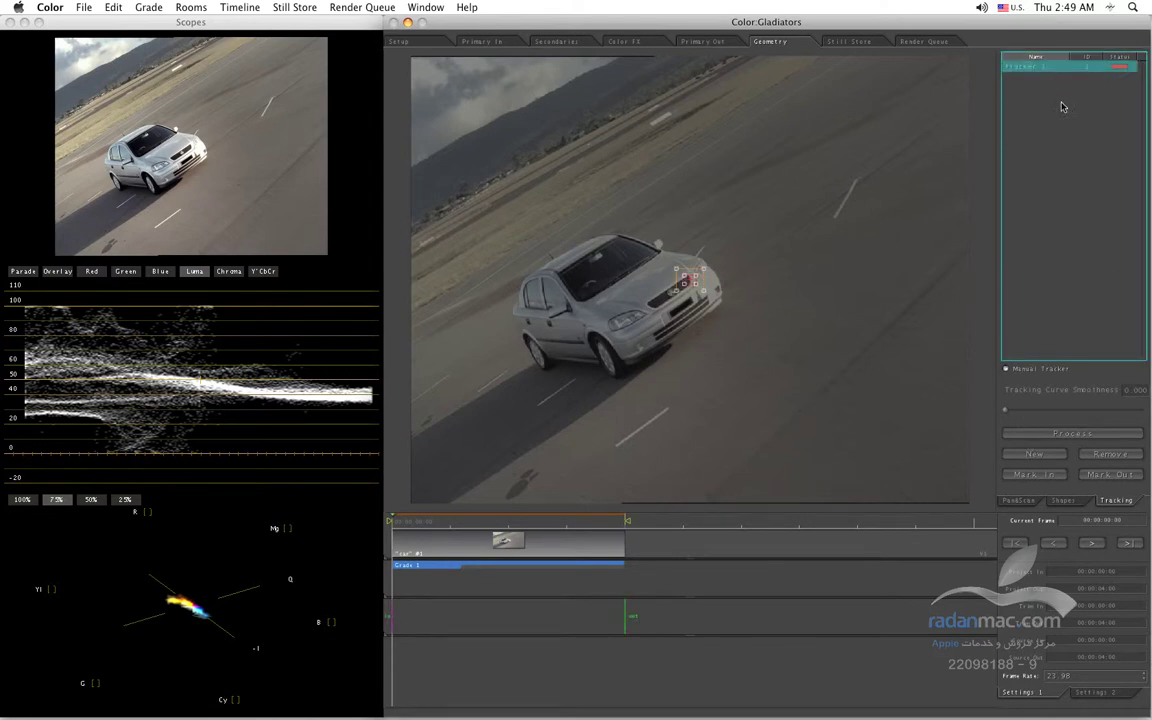
Turn on manual tracking for the new tracker, with the front of the car in close view
scroll(841, 410, up, 3)
scroll(841, 410, up, 2)
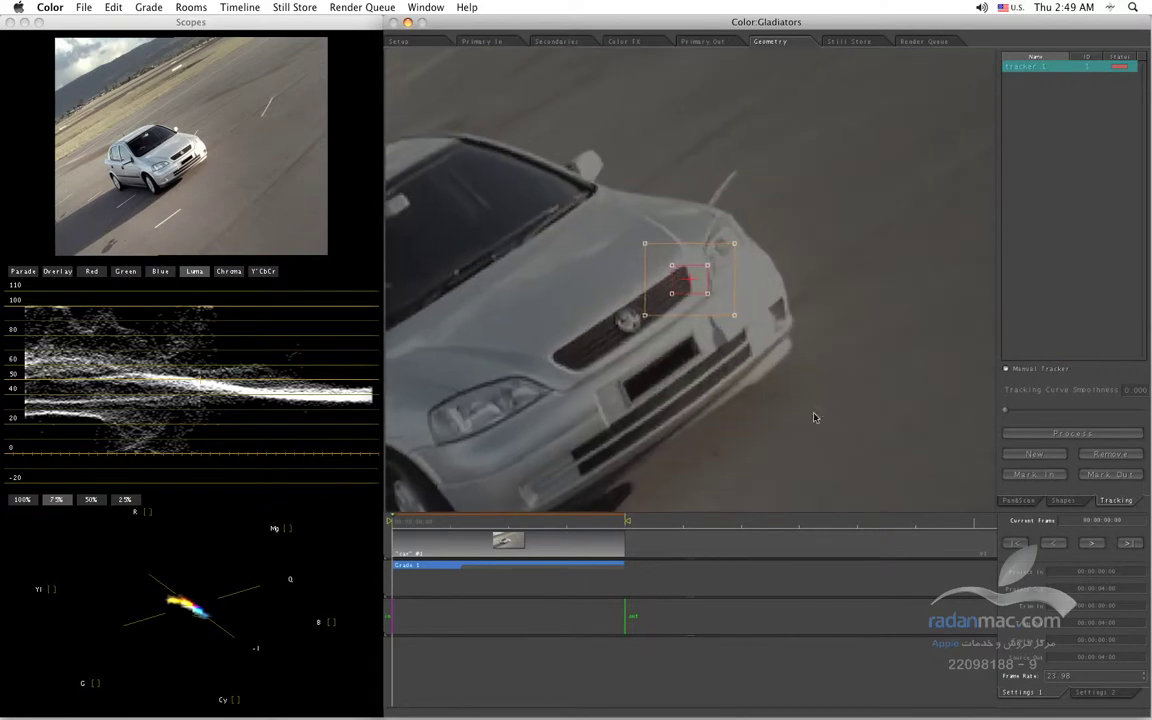
scroll(601, 343, down, 1)
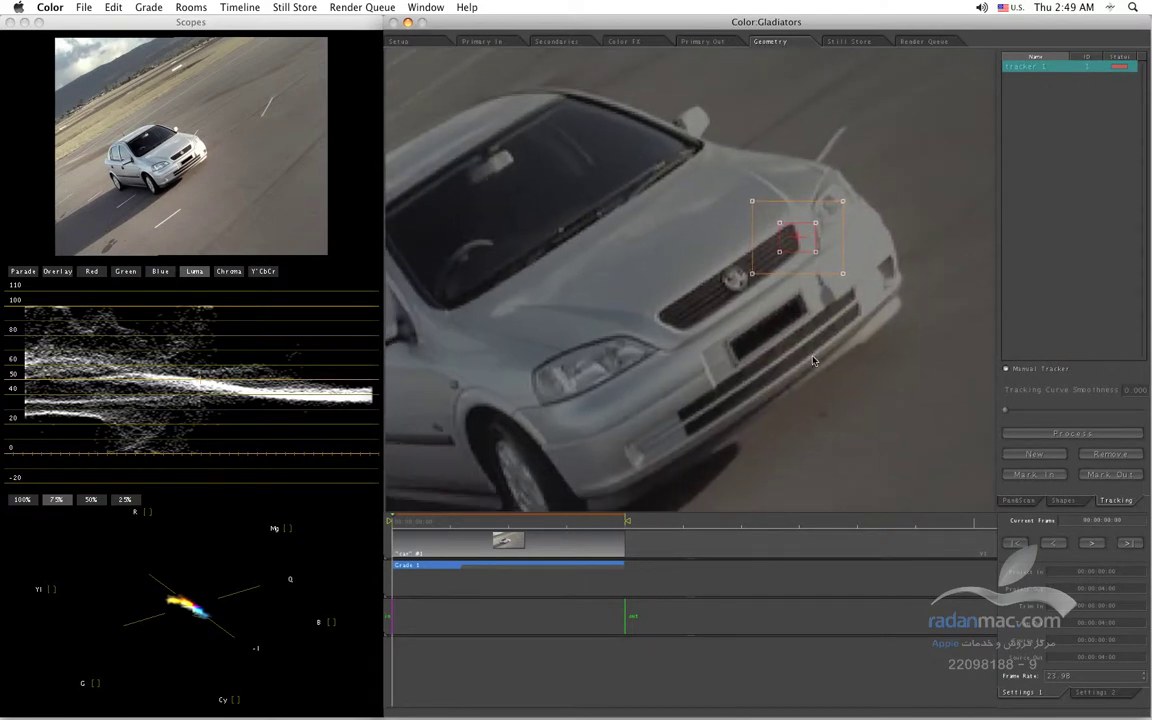
click(1013, 372)
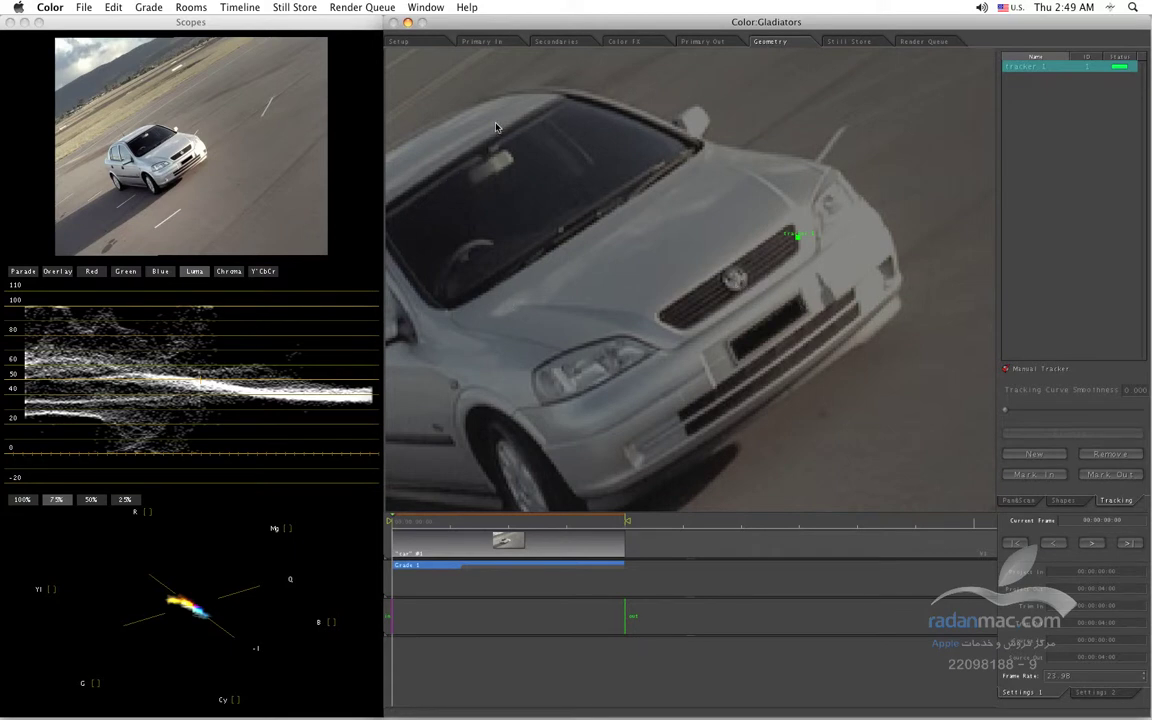
Track the badge on the car's grille manually, marking its position frame by frame from the first frame to about 00:00:01:07
click(737, 281)
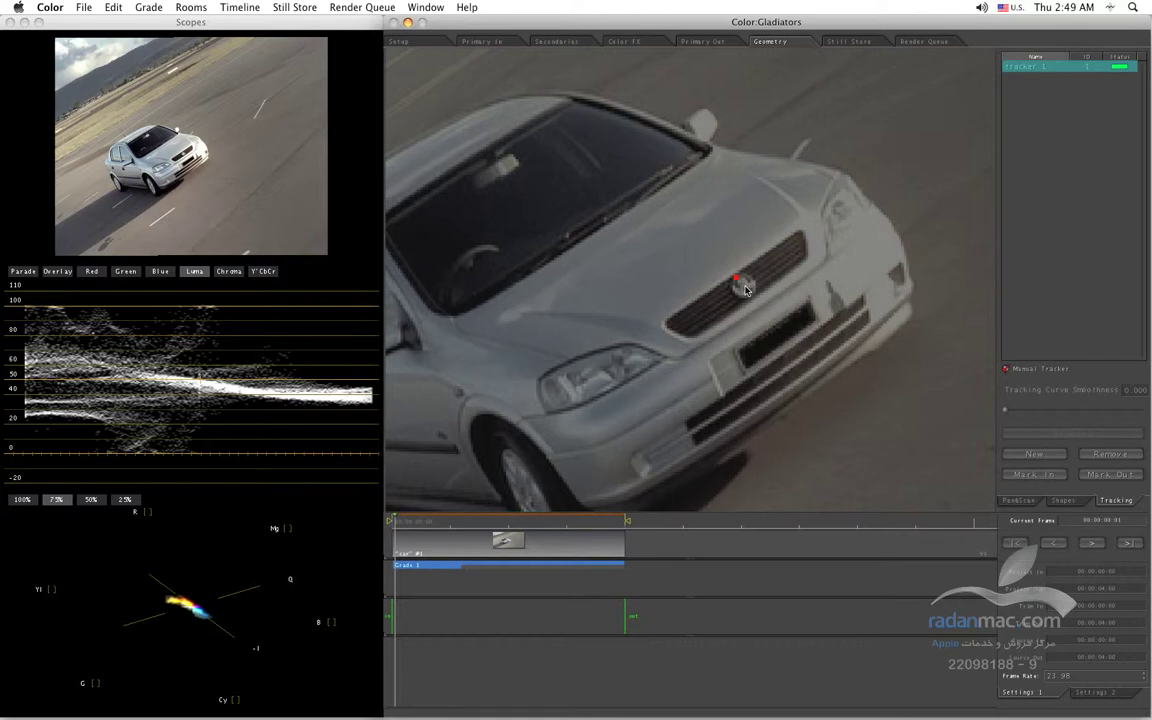
click(745, 289)
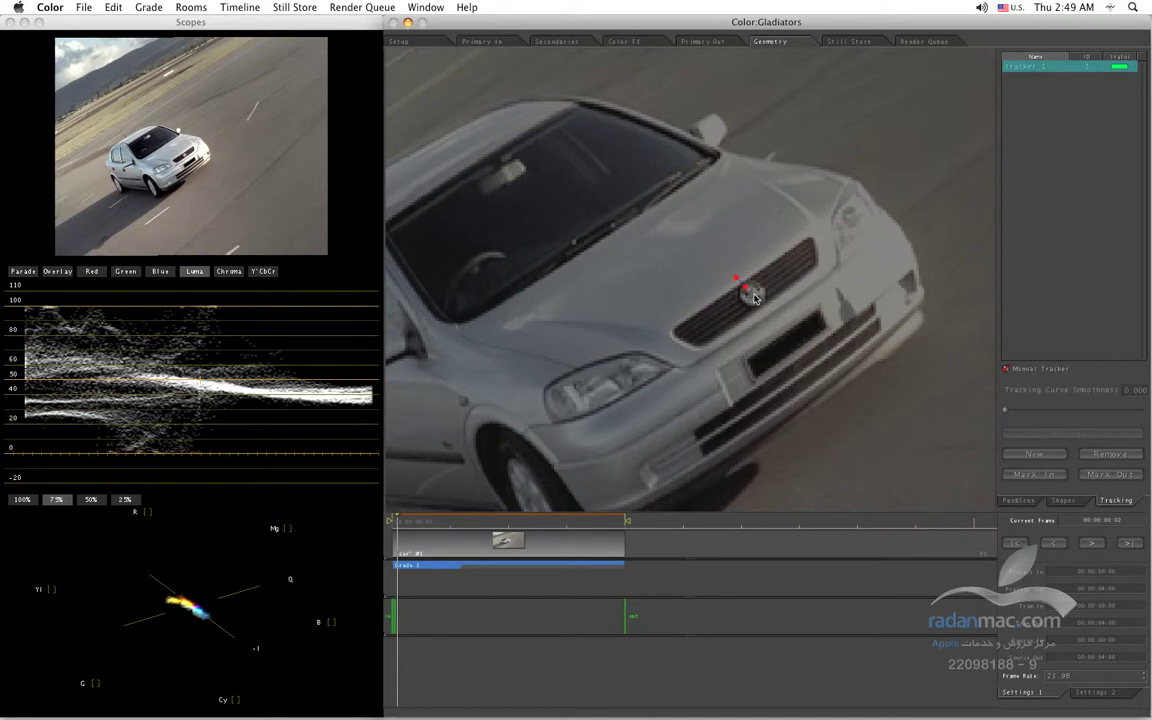
click(753, 295)
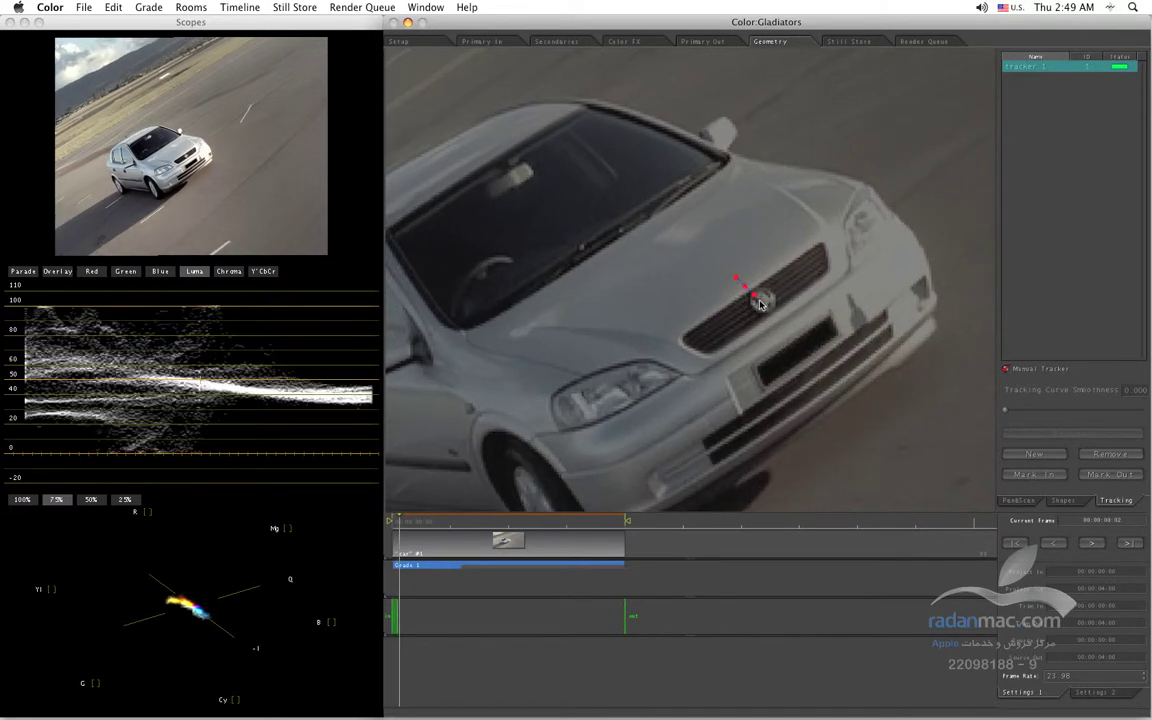
click(765, 304)
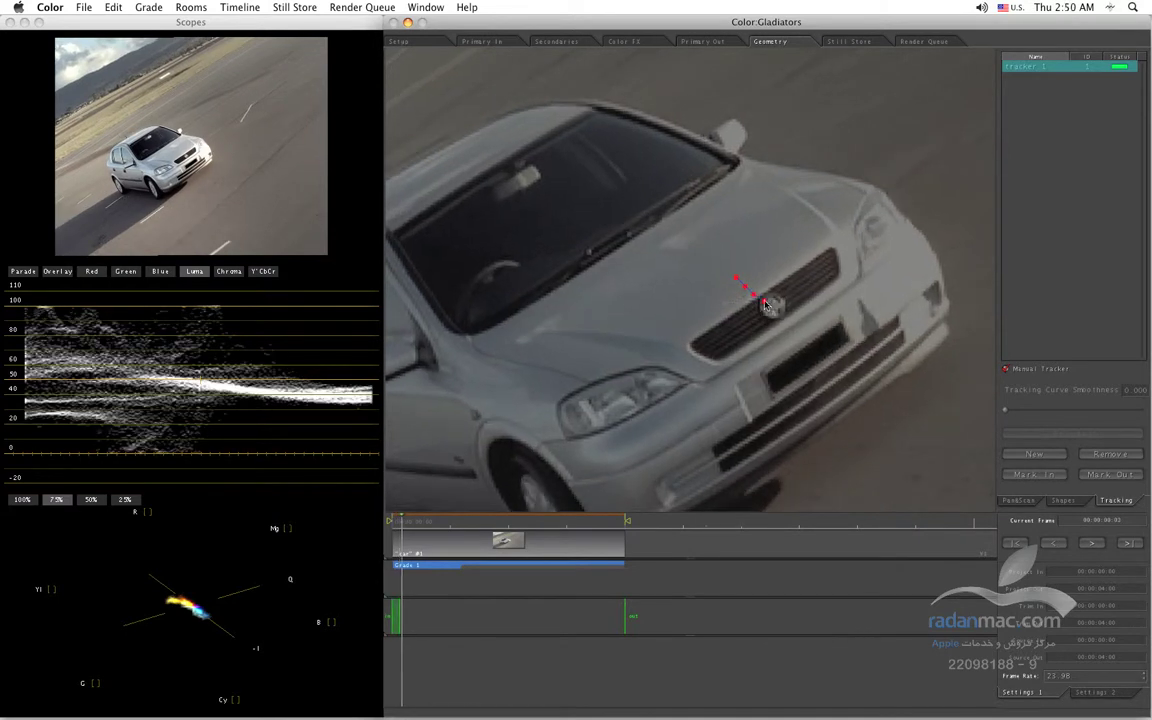
click(773, 306)
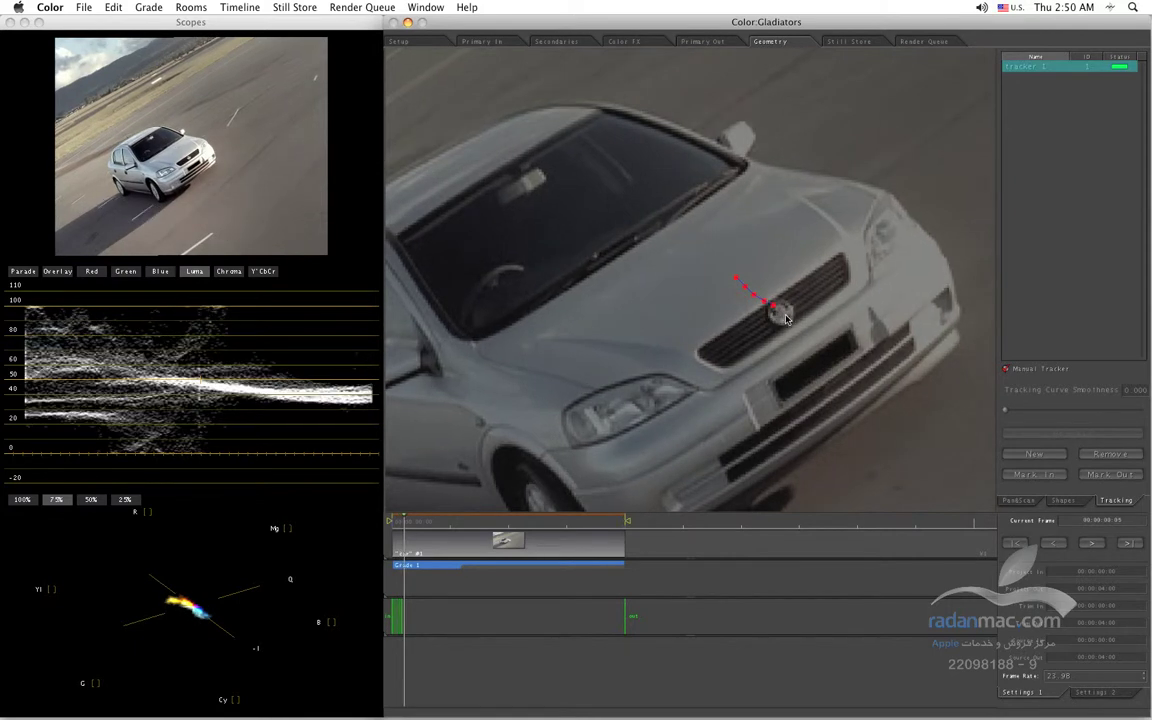
click(784, 316)
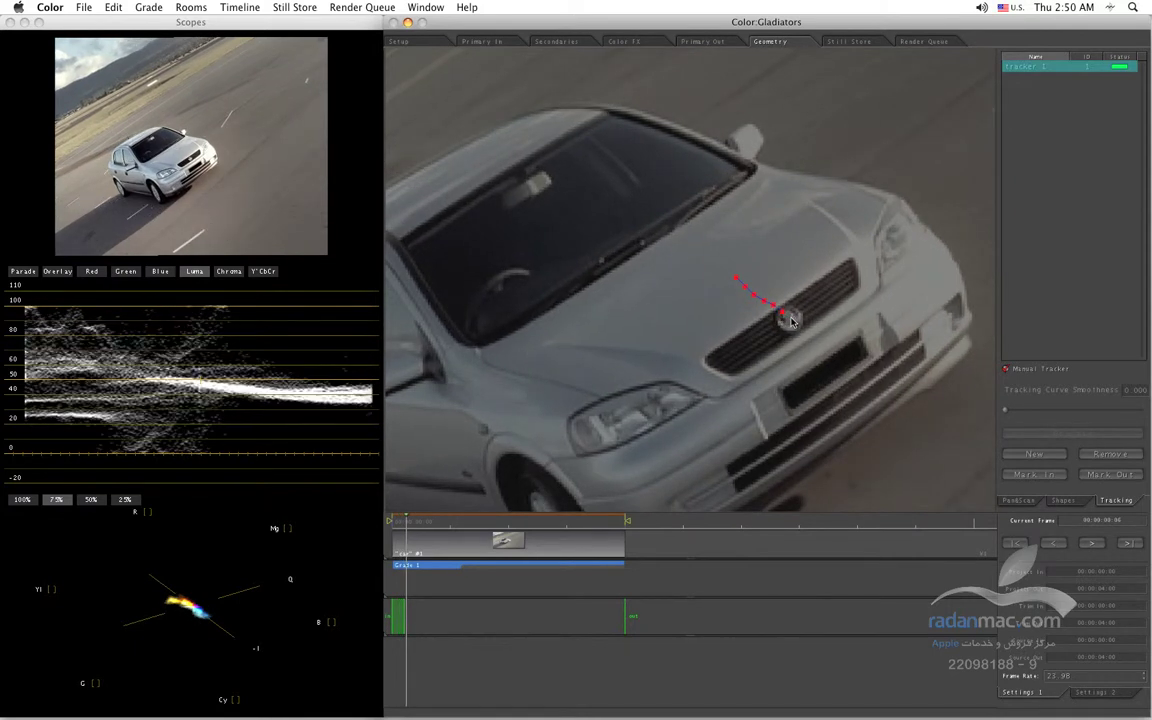
click(792, 320)
click(800, 327)
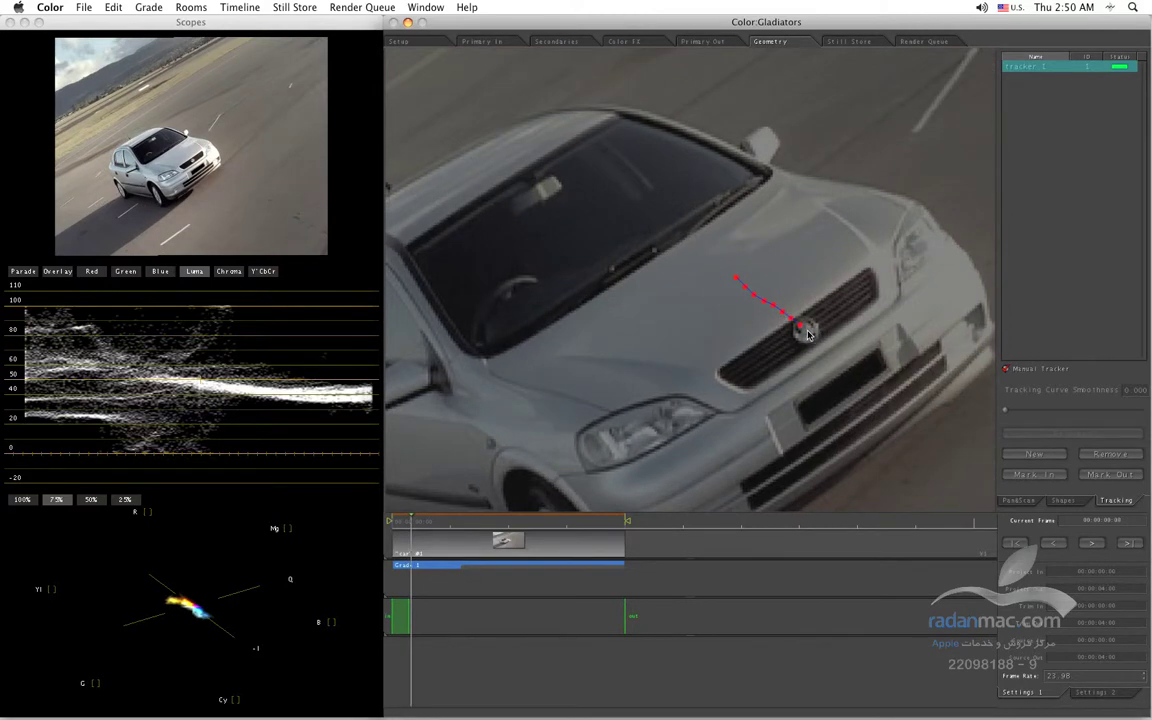
click(808, 333)
click(815, 341)
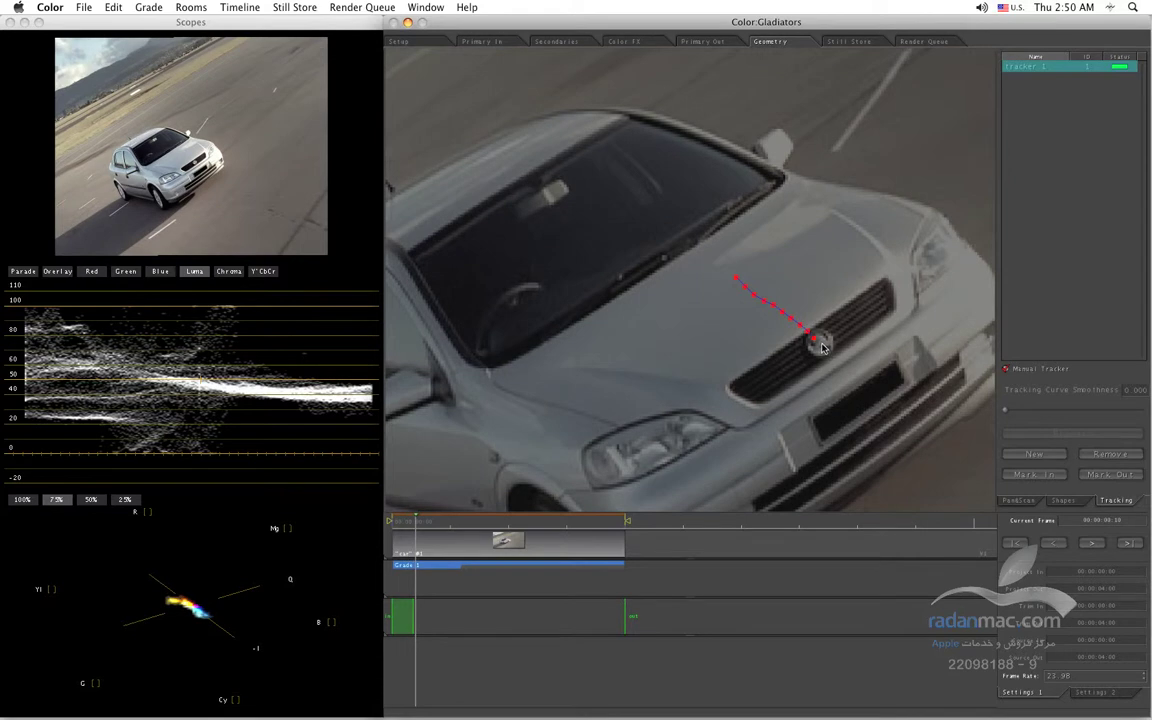
click(822, 346)
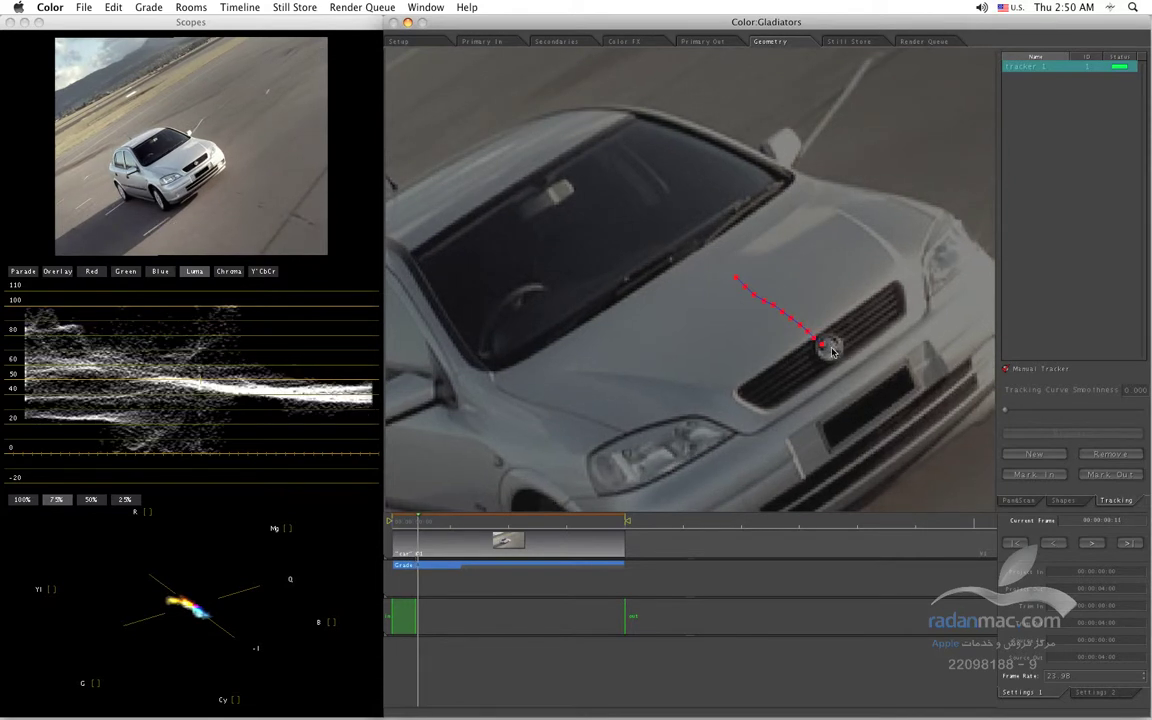
click(830, 349)
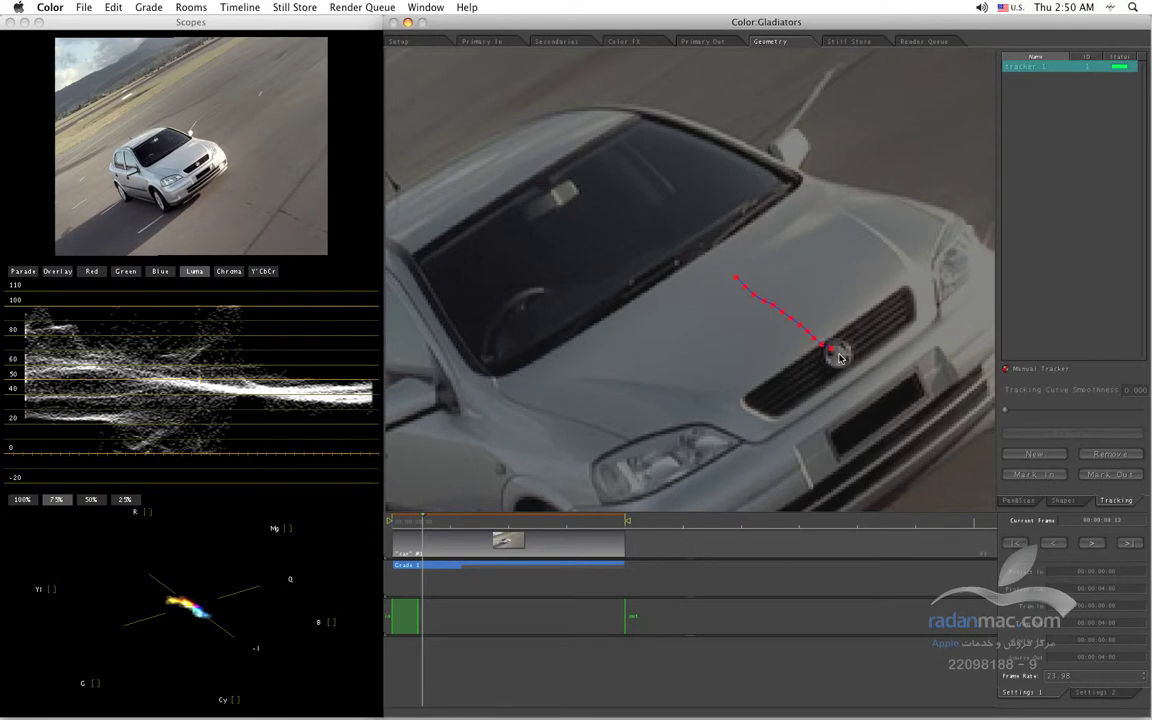
click(840, 356)
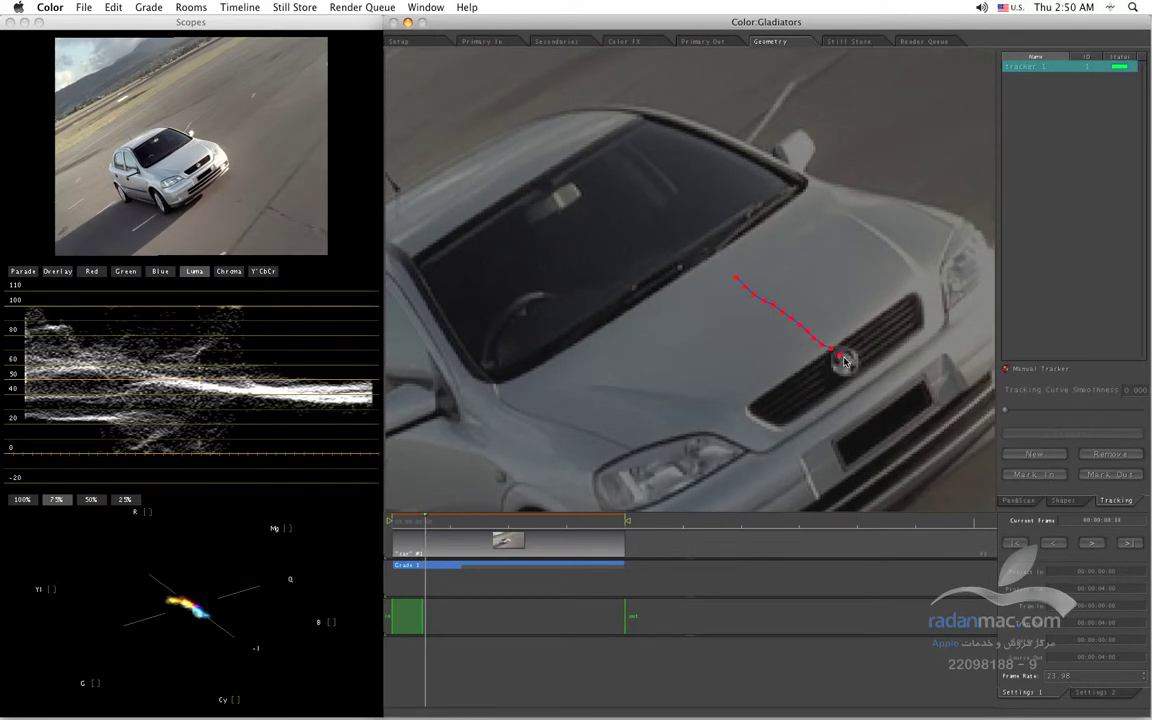
click(848, 362)
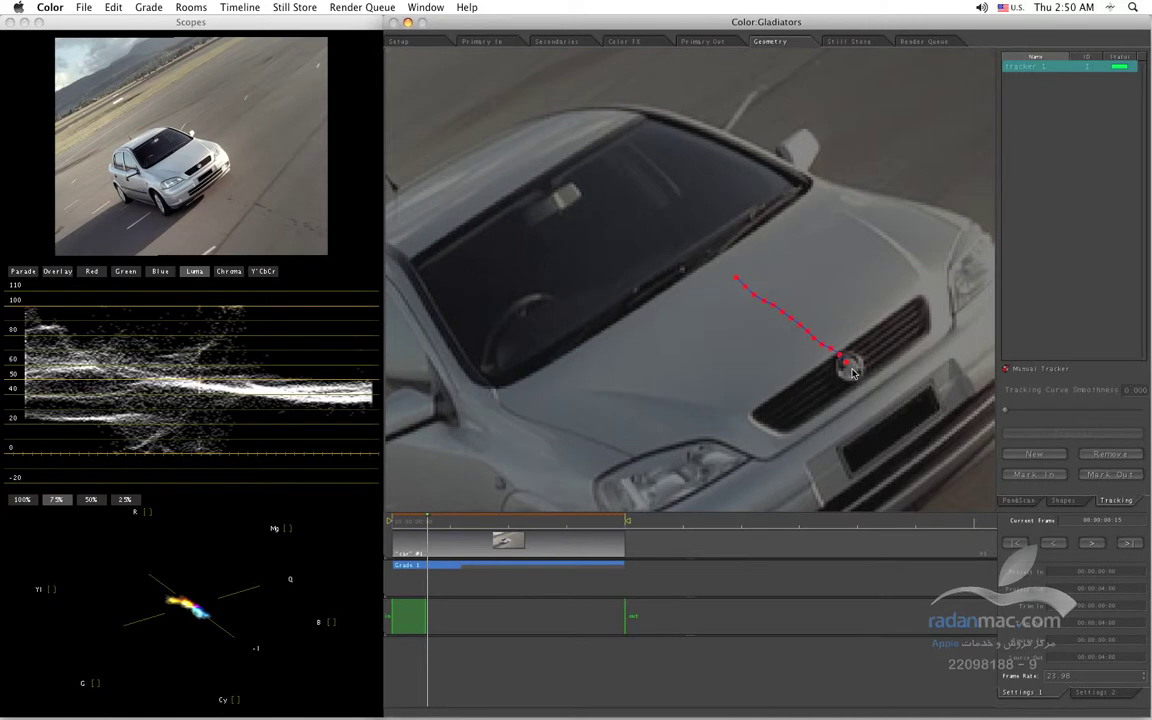
click(852, 369)
click(855, 372)
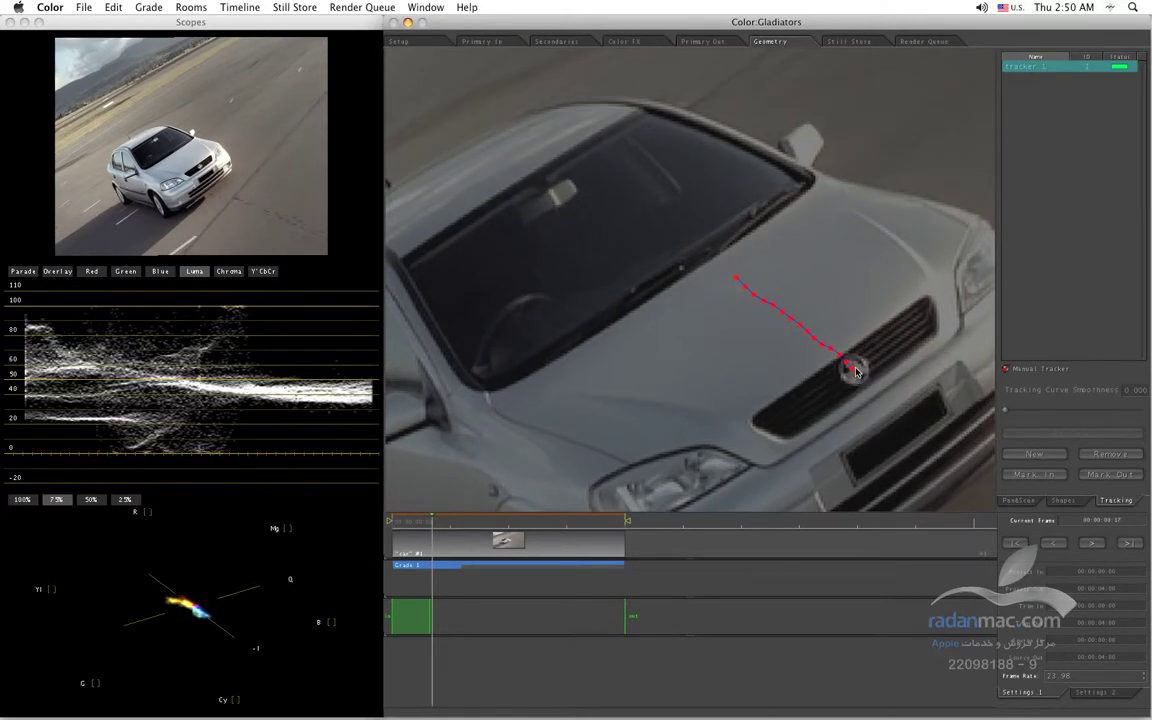
click(857, 373)
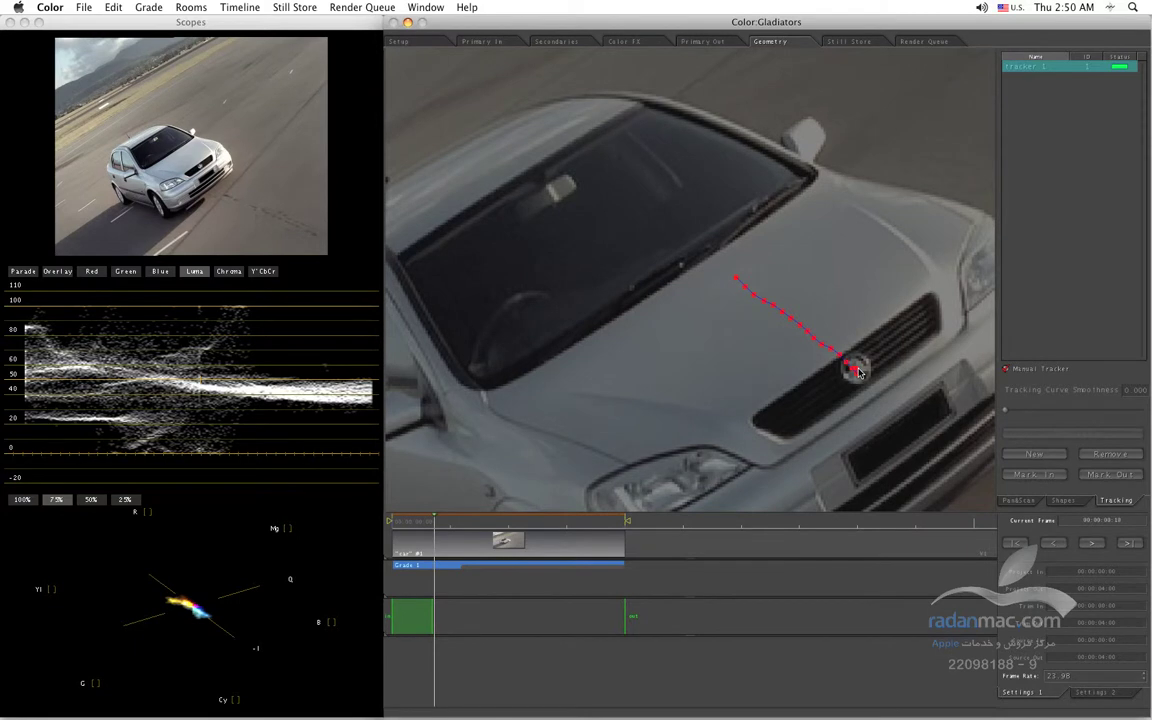
click(857, 372)
click(855, 370)
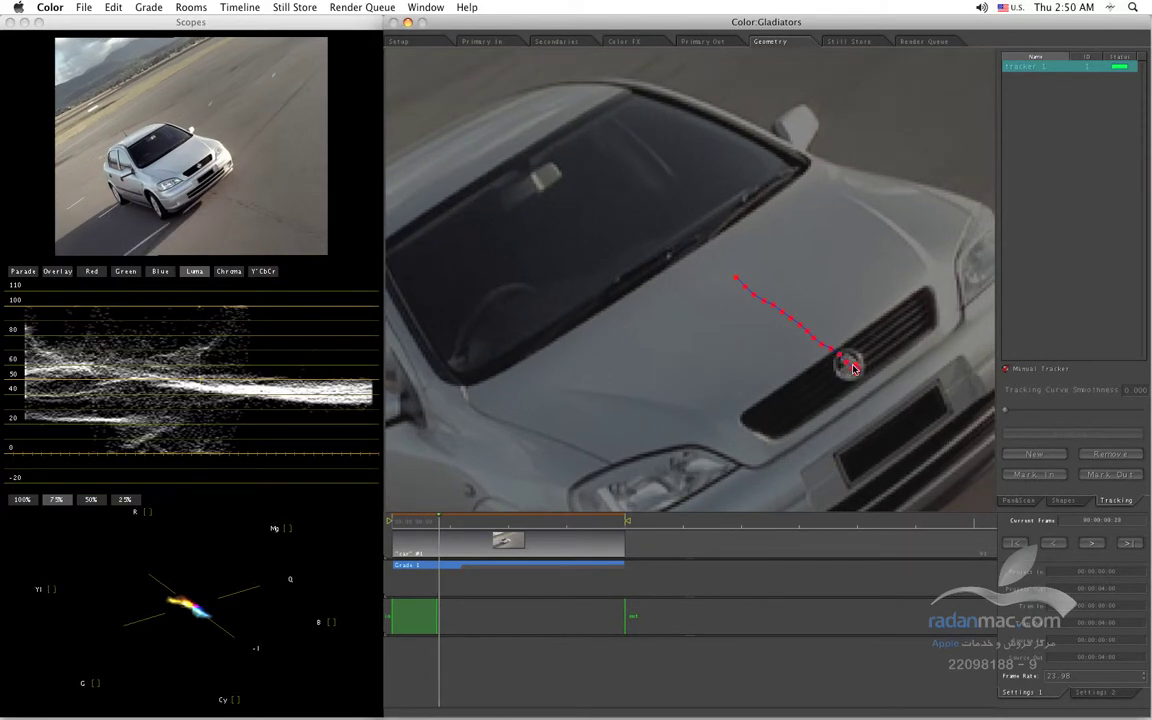
click(850, 367)
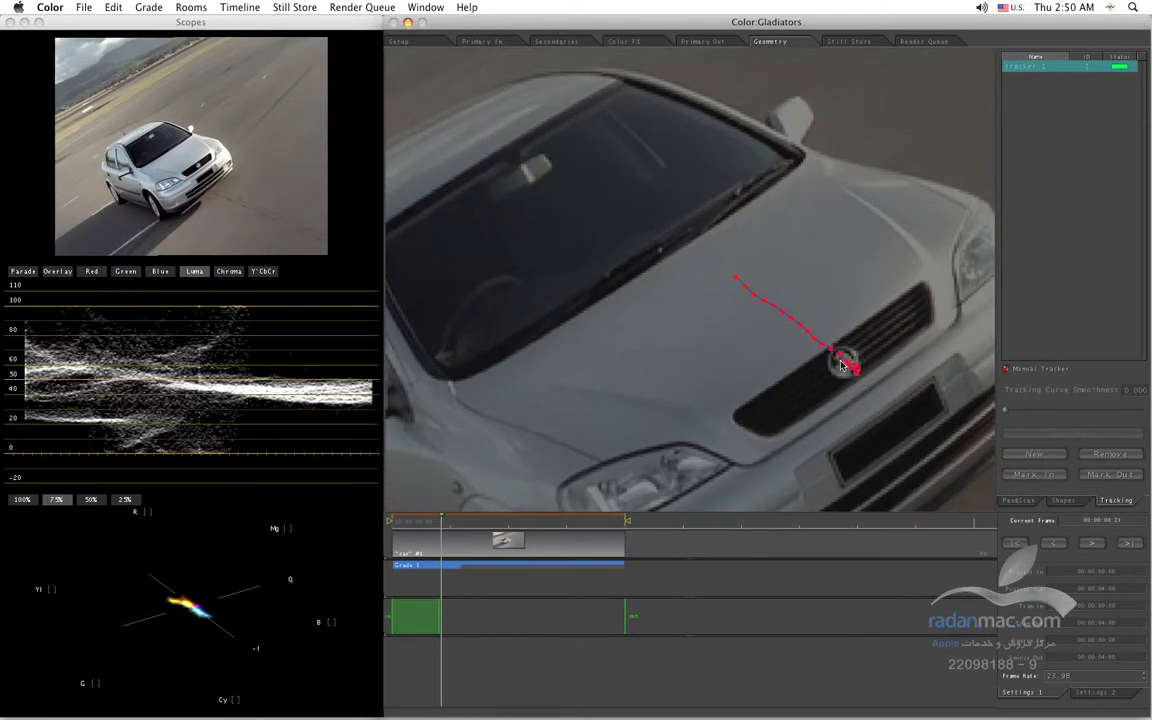
click(843, 363)
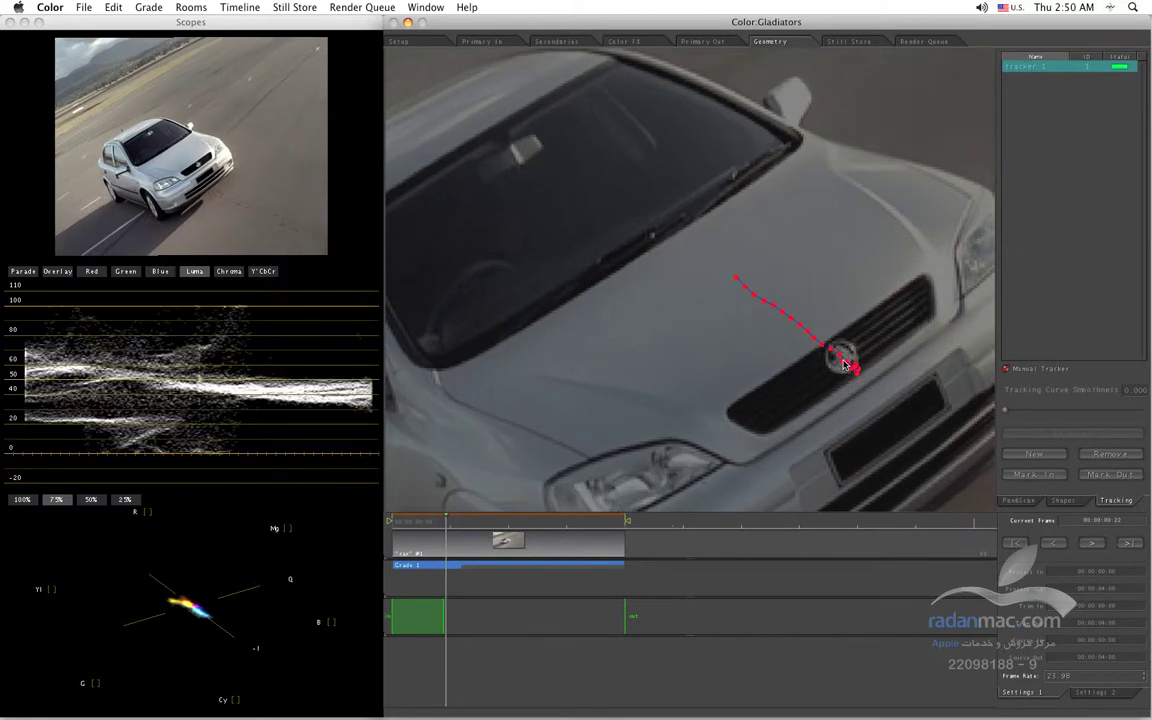
click(848, 367)
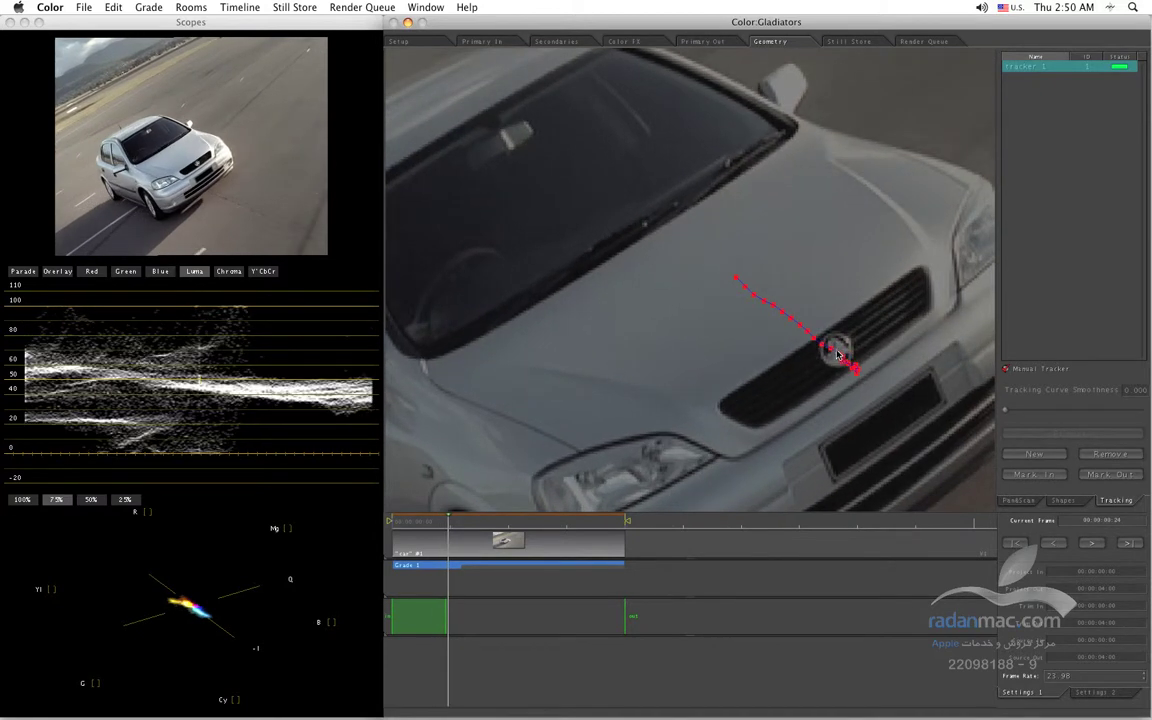
click(833, 347)
click(835, 347)
click(841, 340)
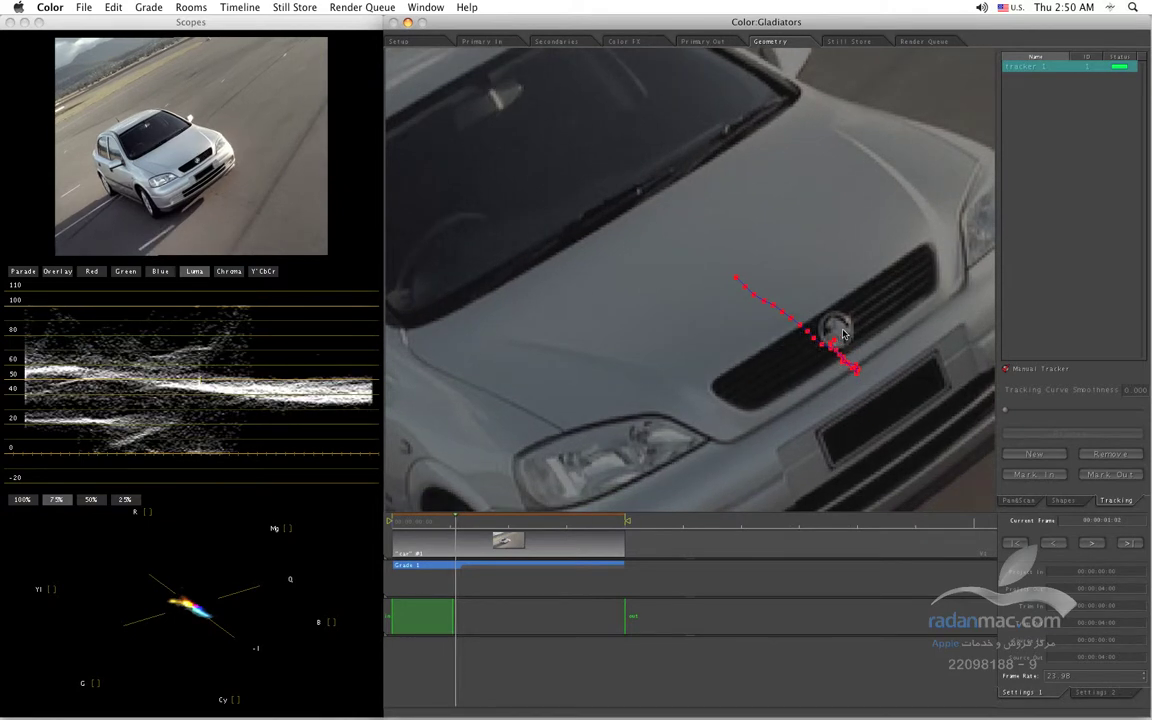
click(842, 328)
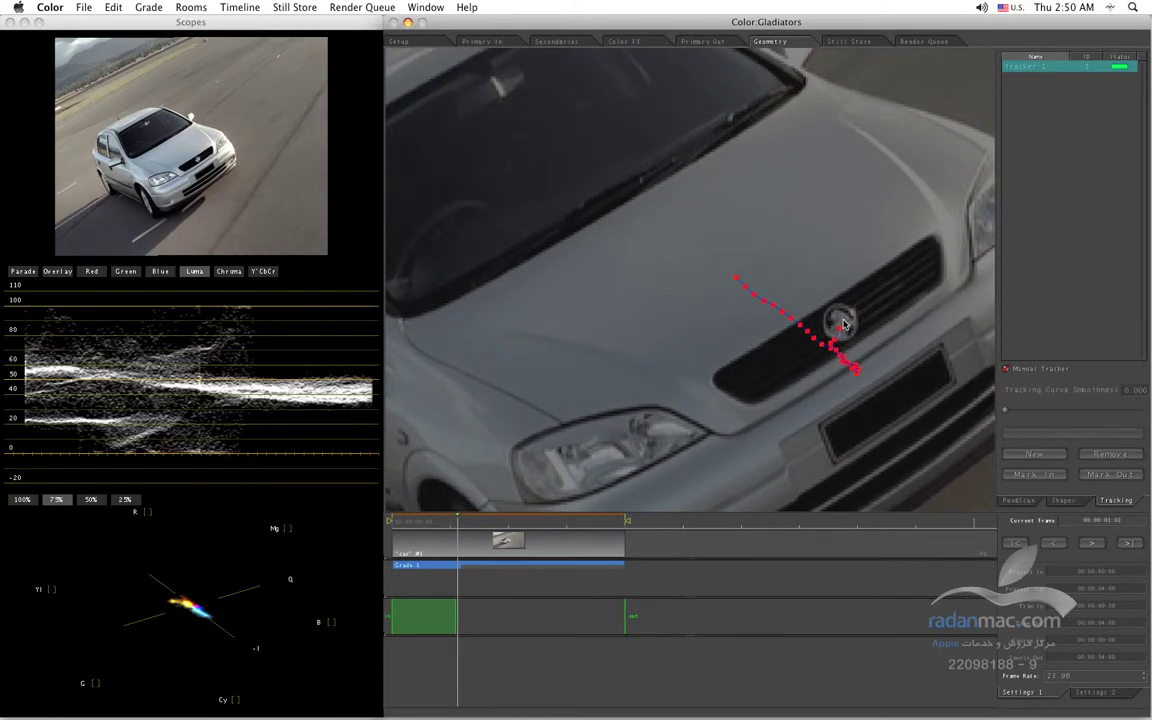
click(846, 318)
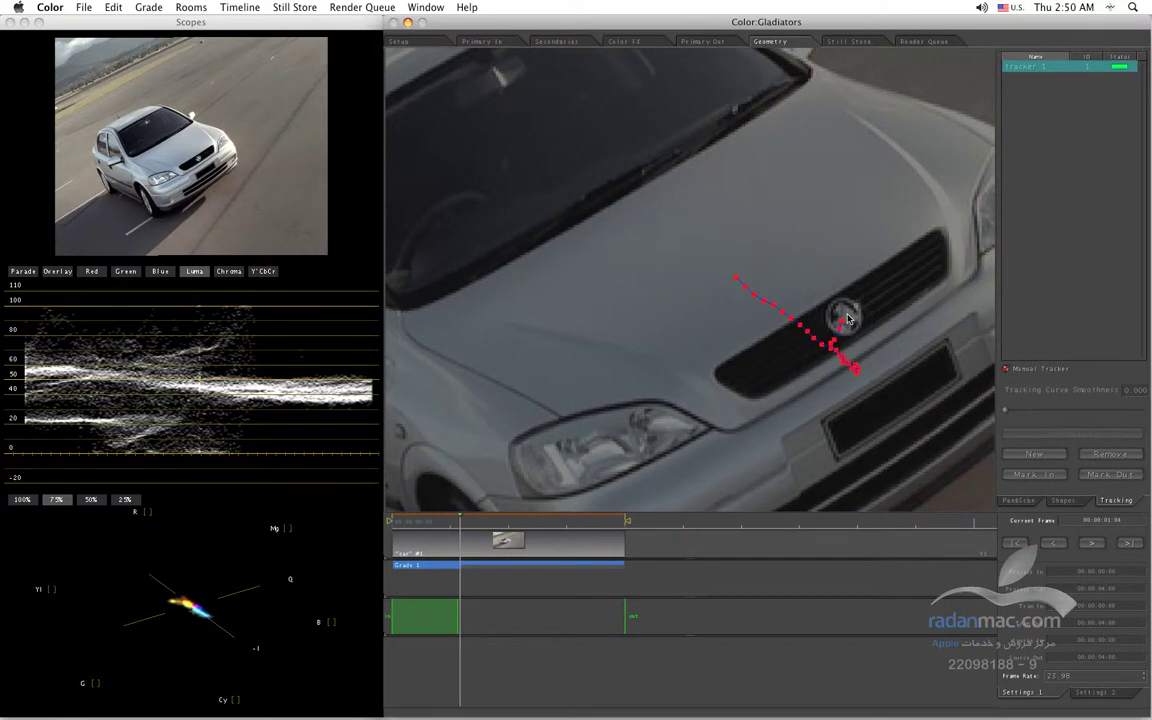
click(847, 318)
click(852, 320)
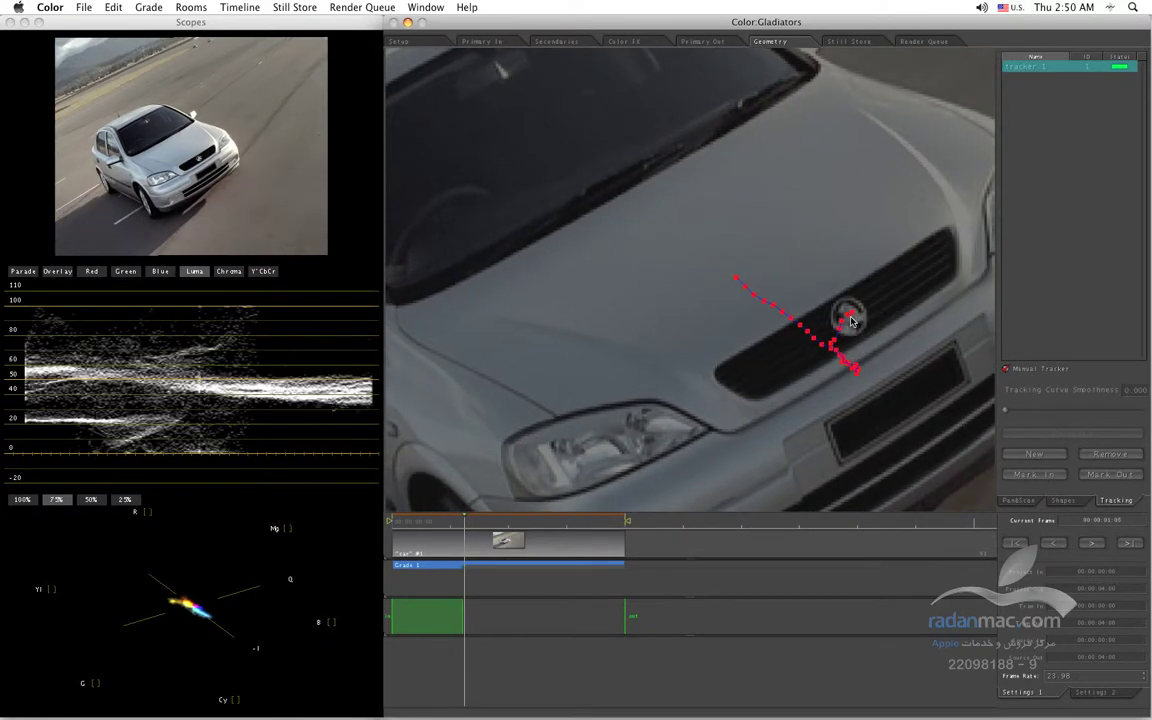
click(852, 320)
Enable the first secondary and its circle vignette in the Secondaries room, and move the vignette over the car
click(557, 41)
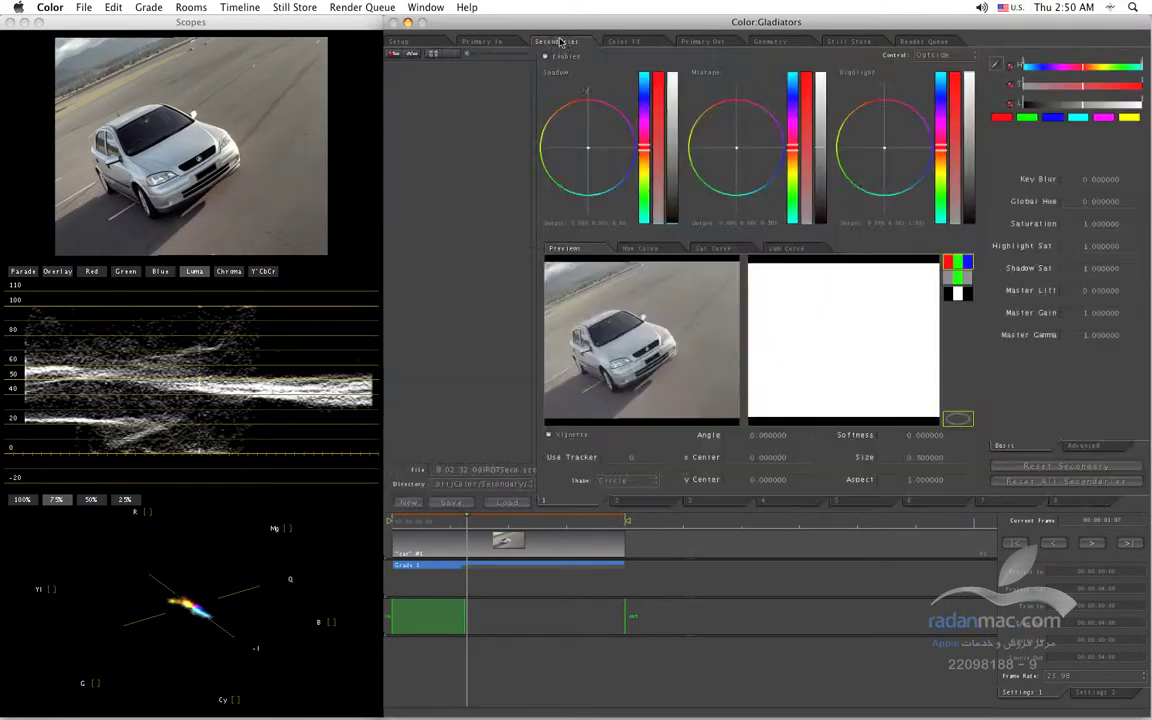
click(566, 60)
click(548, 434)
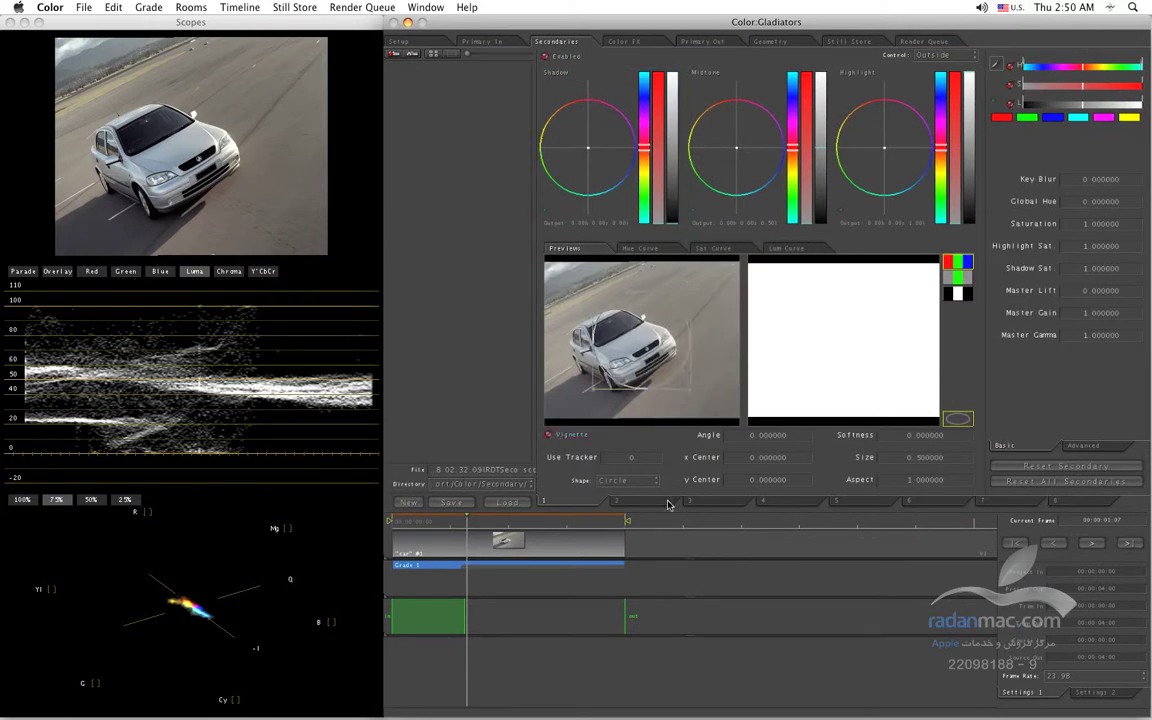
drag(649, 358, 627, 354)
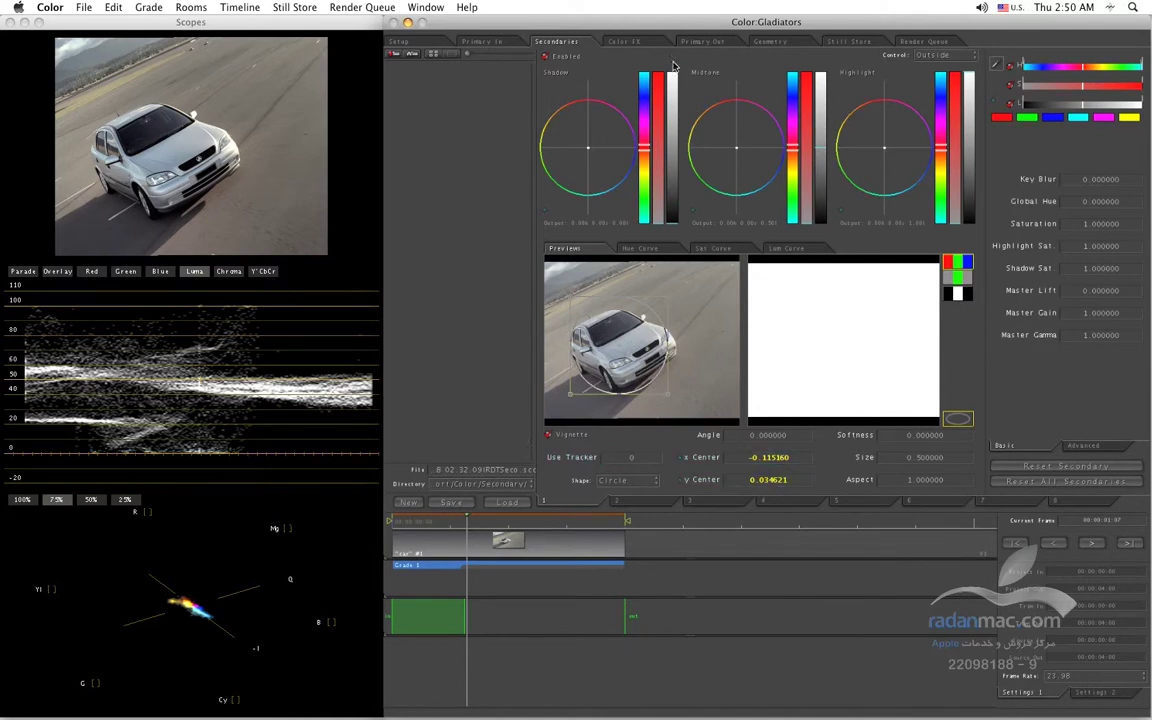
Return the playhead to the first frame of the clip, checking the tracker in the Geometry room along the way
click(770, 41)
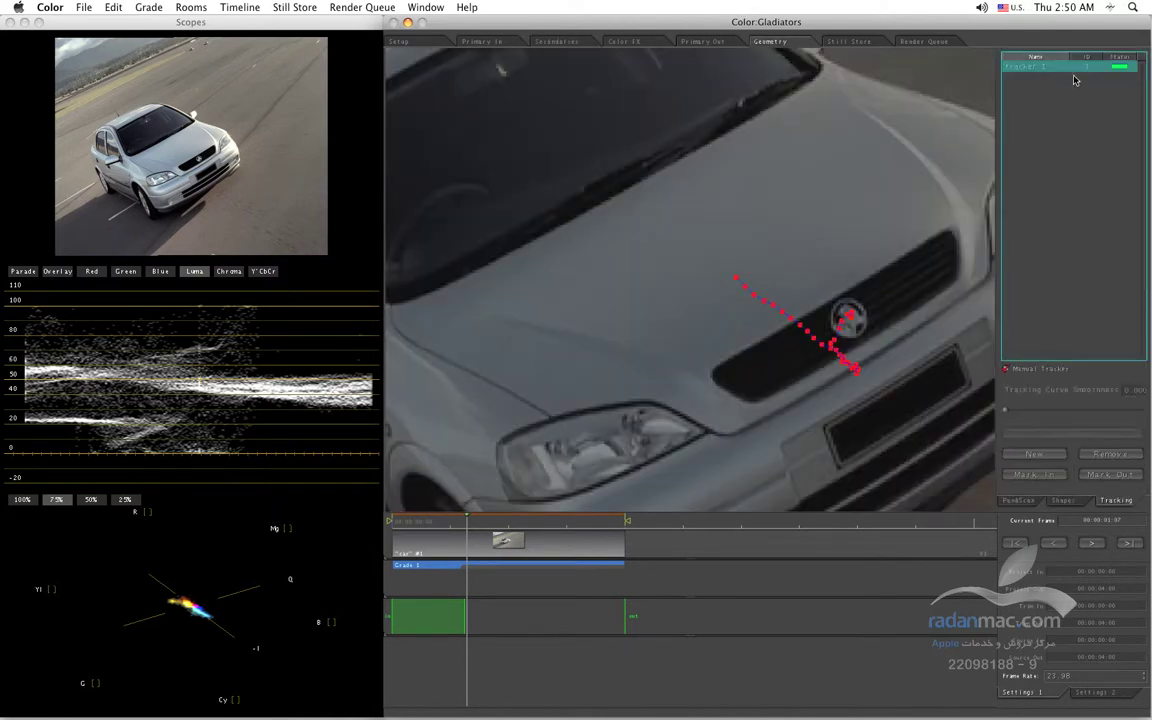
click(478, 42)
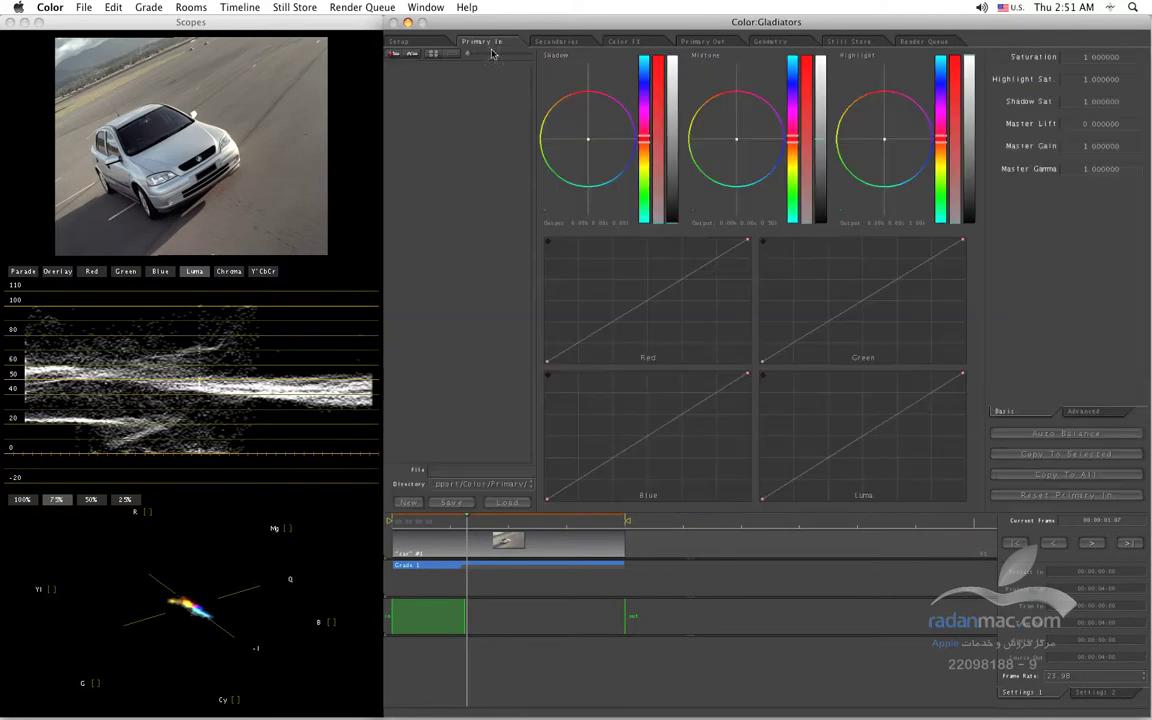
click(418, 521)
drag(418, 521, 392, 521)
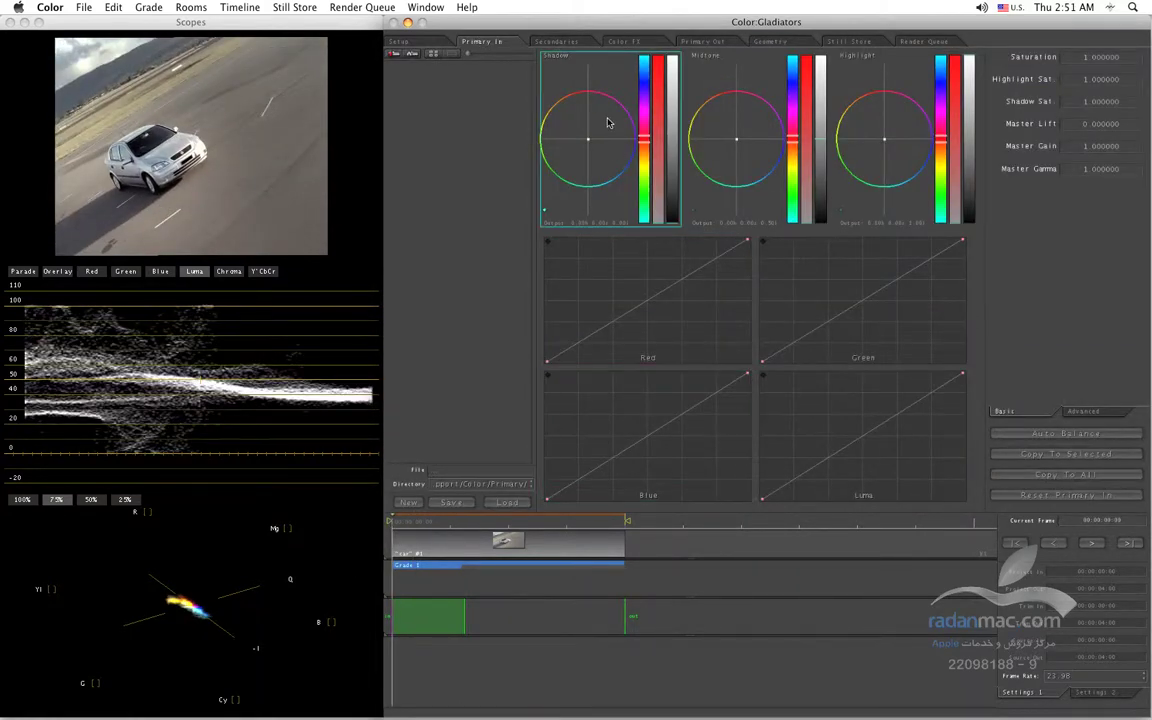
Fit the secondary's circle vignette around the car at the first frame, with size about 0.37 and aspect about 0.80
click(556, 42)
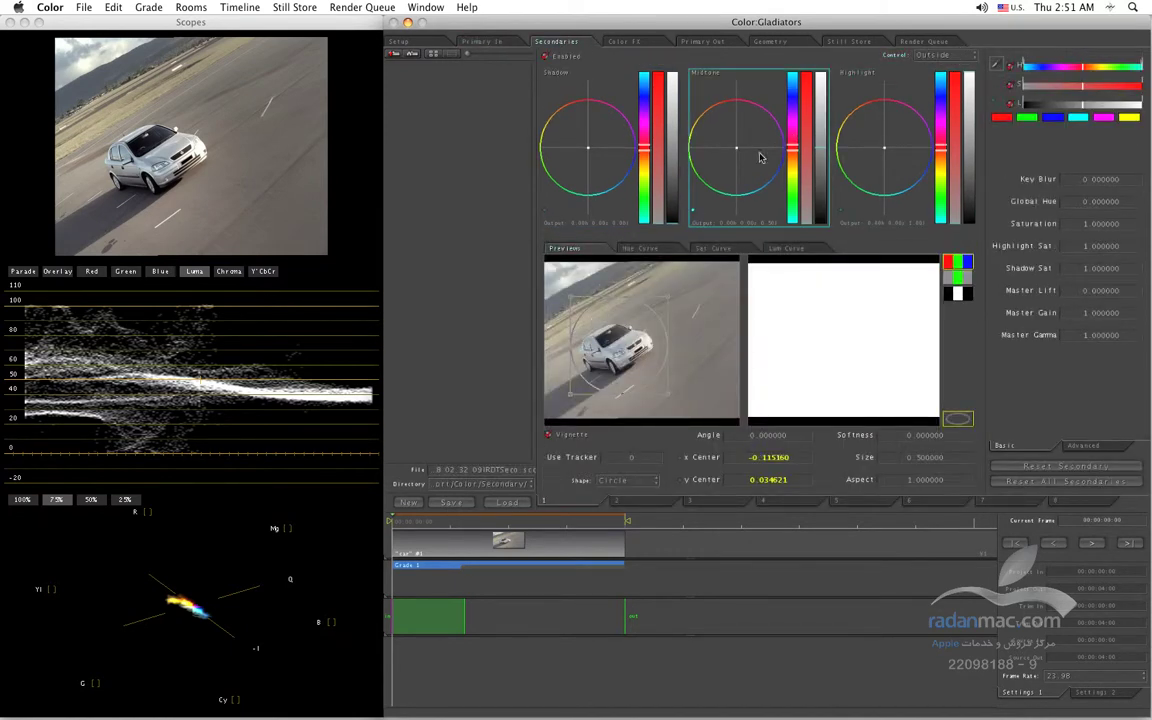
drag(615, 345, 618, 338)
drag(659, 424, 652, 337)
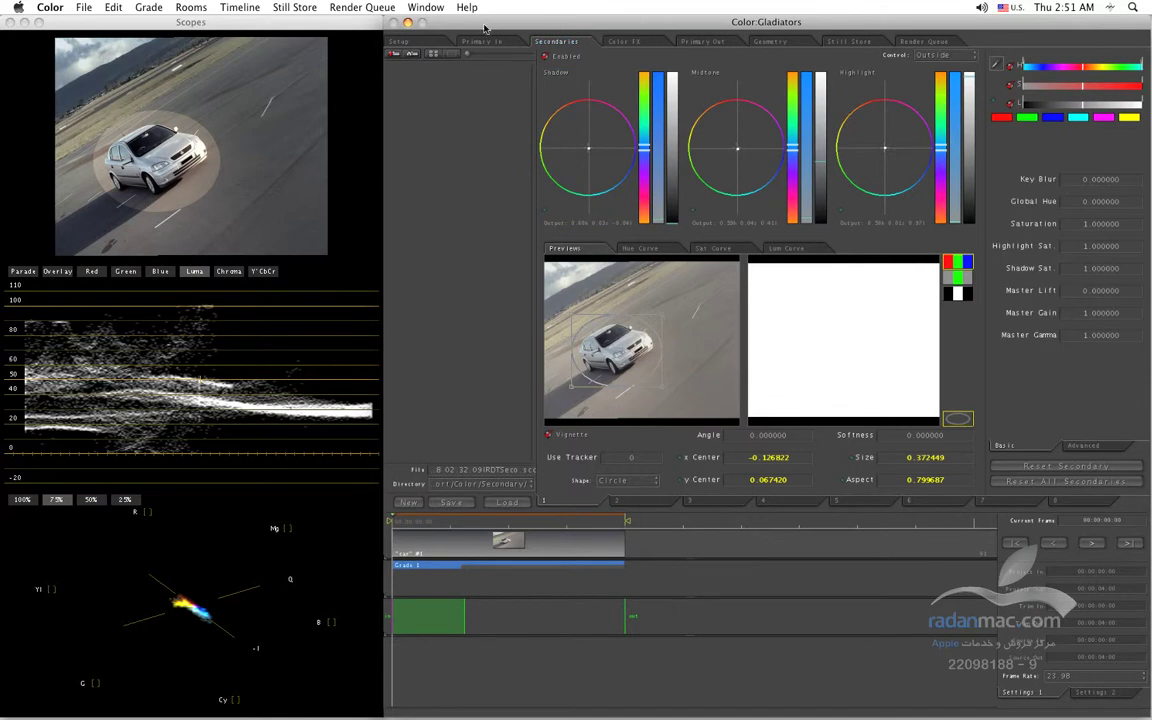
Darken the area outside the vignette and tint it slightly blue with the secondary's colour balance controls
click(222, 30)
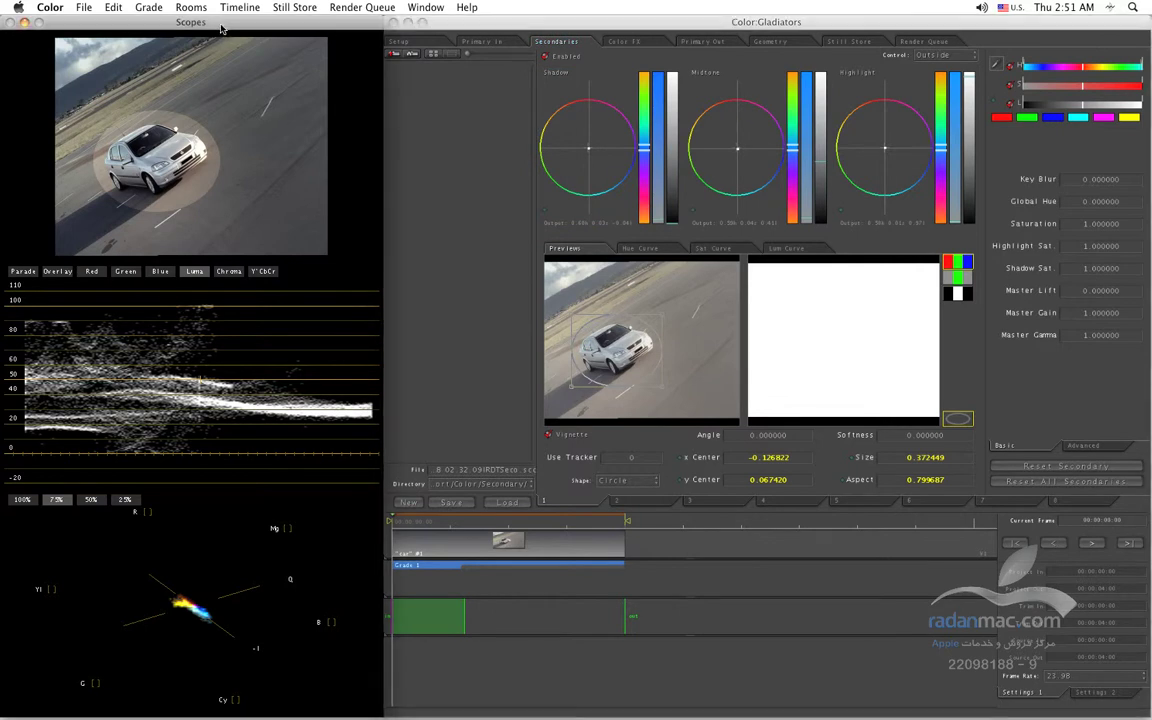
click(519, 22)
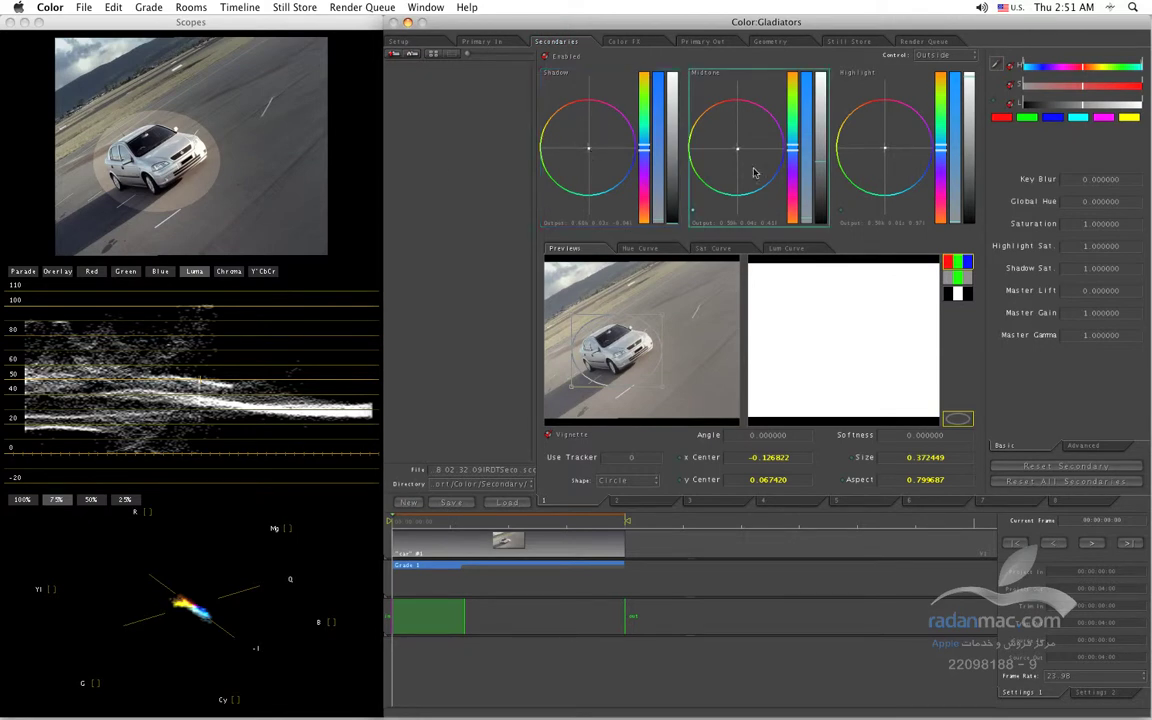
mouse_move(739, 152)
mouse_down()
mouse_move(728, 149)
mouse_move(738, 149)
mouse_up()
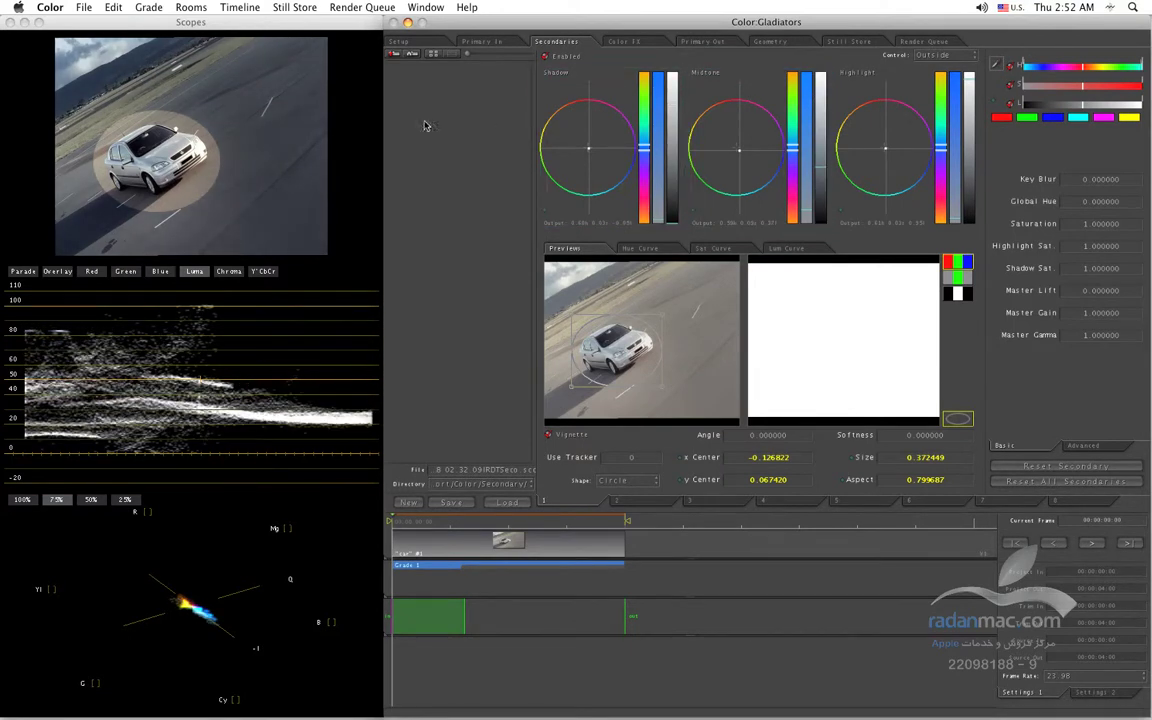
Set the vignette's softness to 0.8
click(911, 437)
text(0.5)
key(Return)
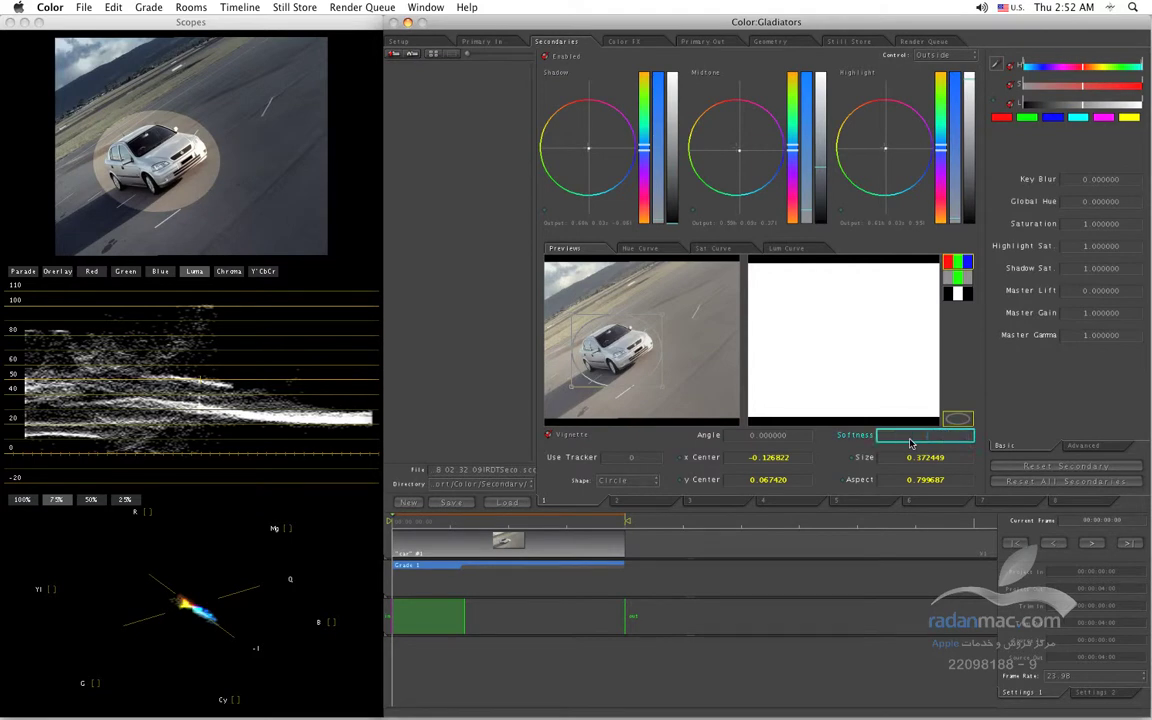
key(Return)
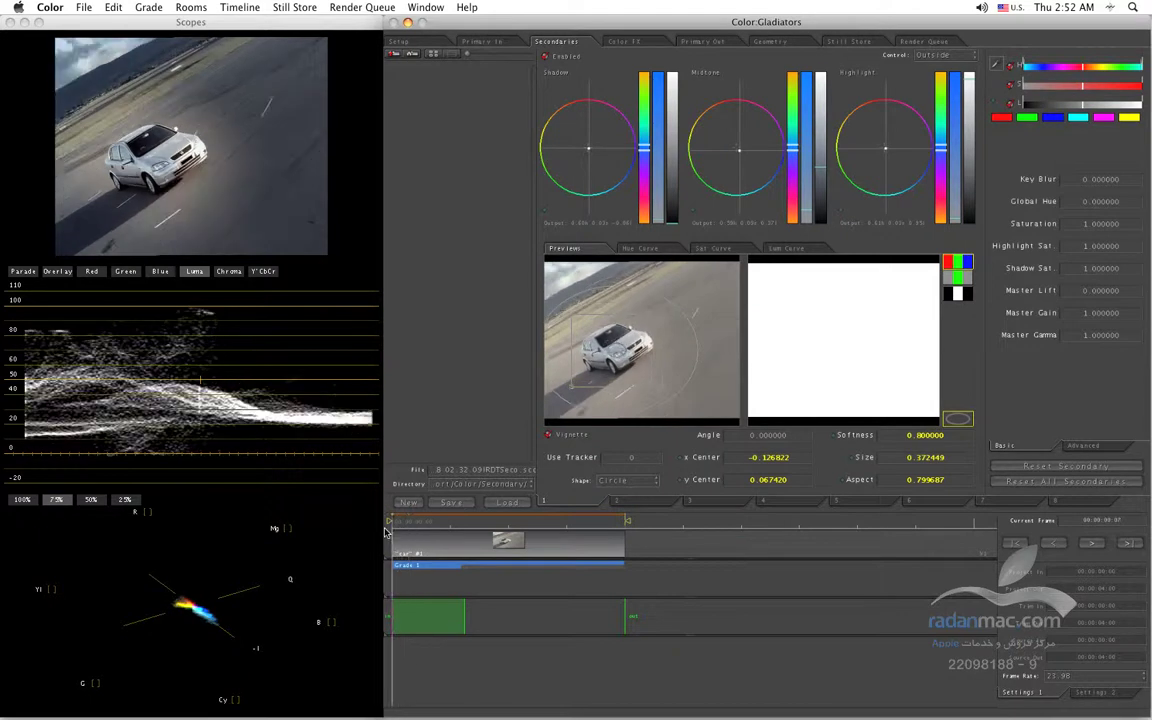
Assign tracker 1 to the vignette and refit the circle on the car, with size about 0.31 and aspect about 0.85
click(630, 457)
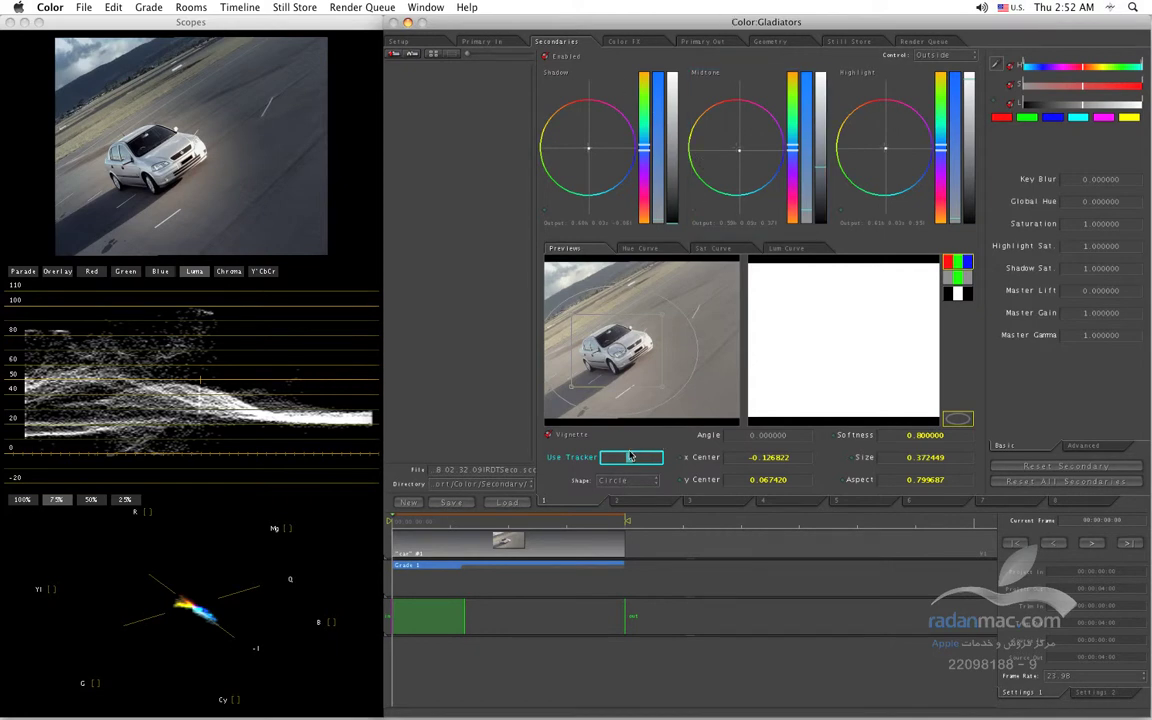
key(Return)
drag(614, 387, 648, 374)
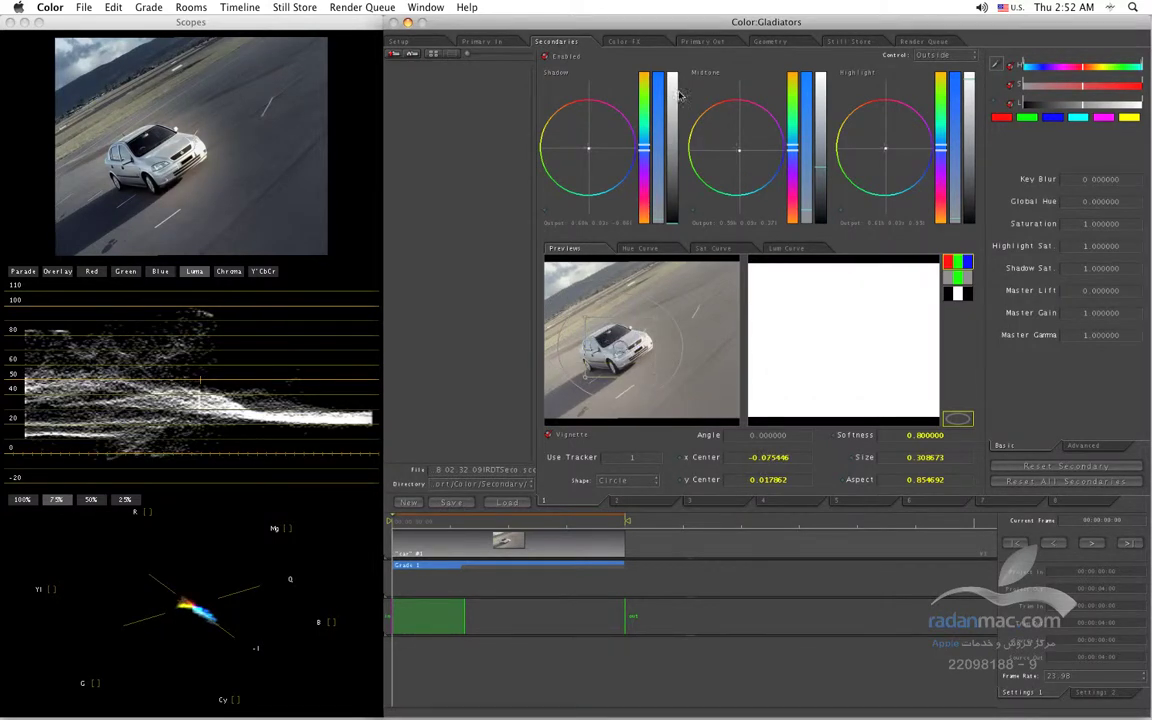
Check the tracker's ID and path in the Geometry room, and preview the tracked vignette from the start to about 00:00:00:10
click(771, 42)
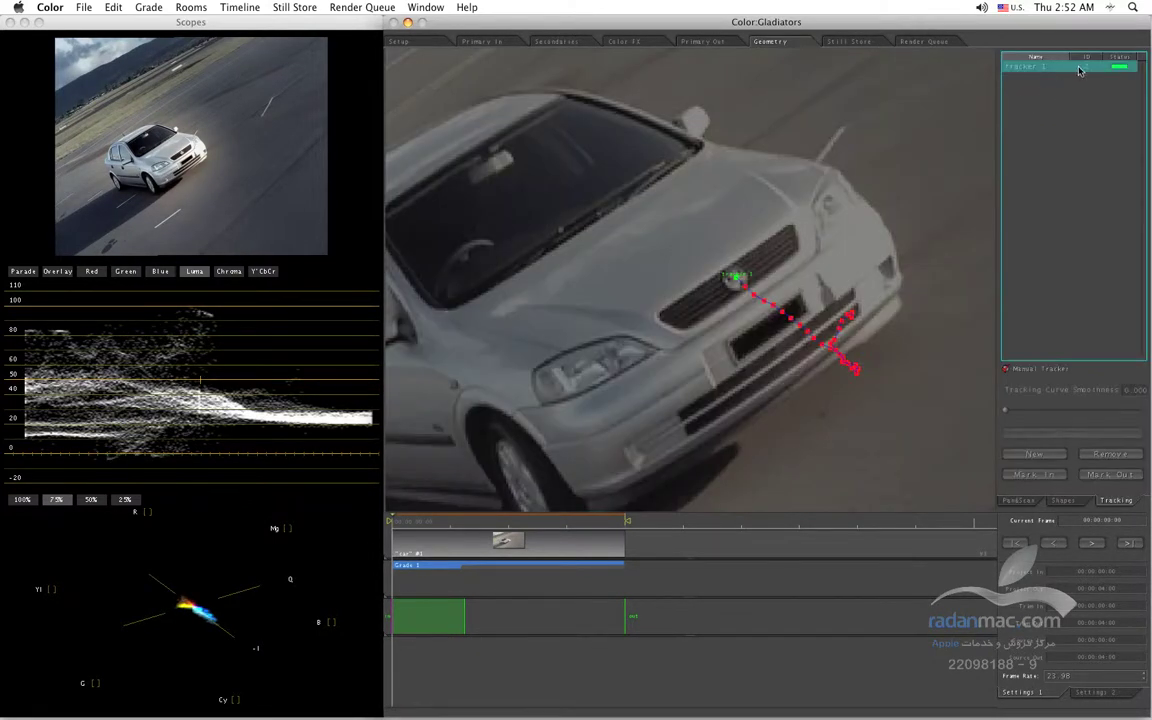
click(538, 45)
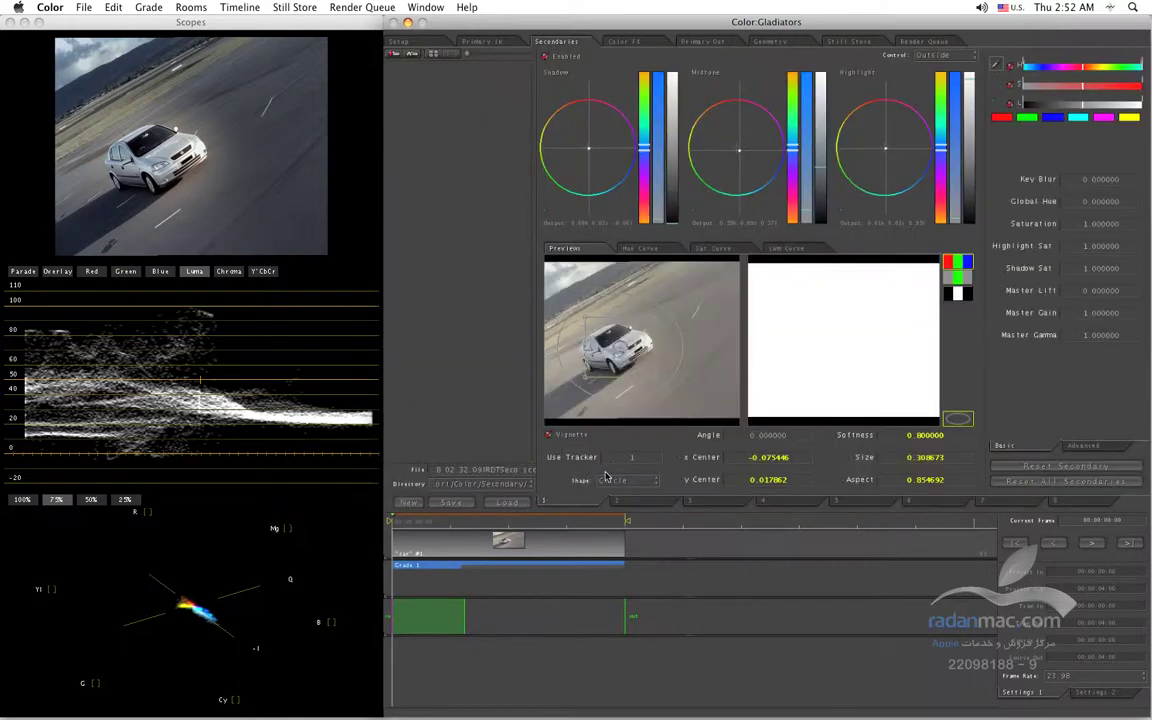
mouse_move(399, 524)
mouse_down()
mouse_move(442, 529)
mouse_move(418, 536)
mouse_up()
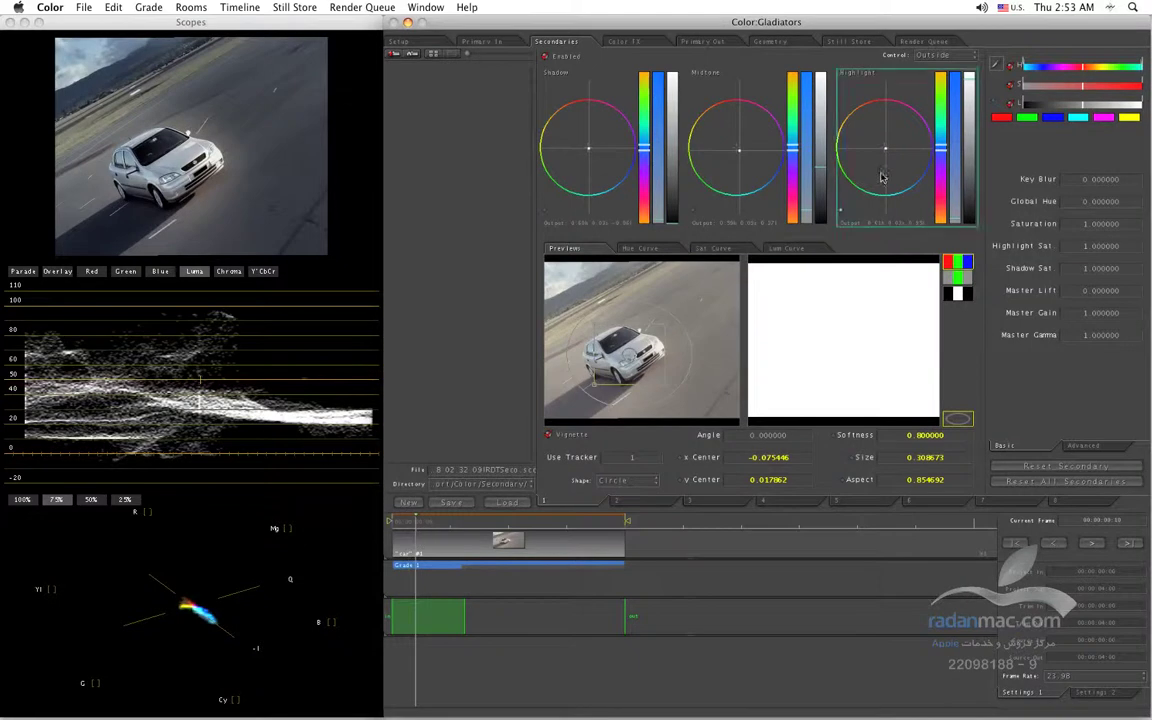
click(770, 41)
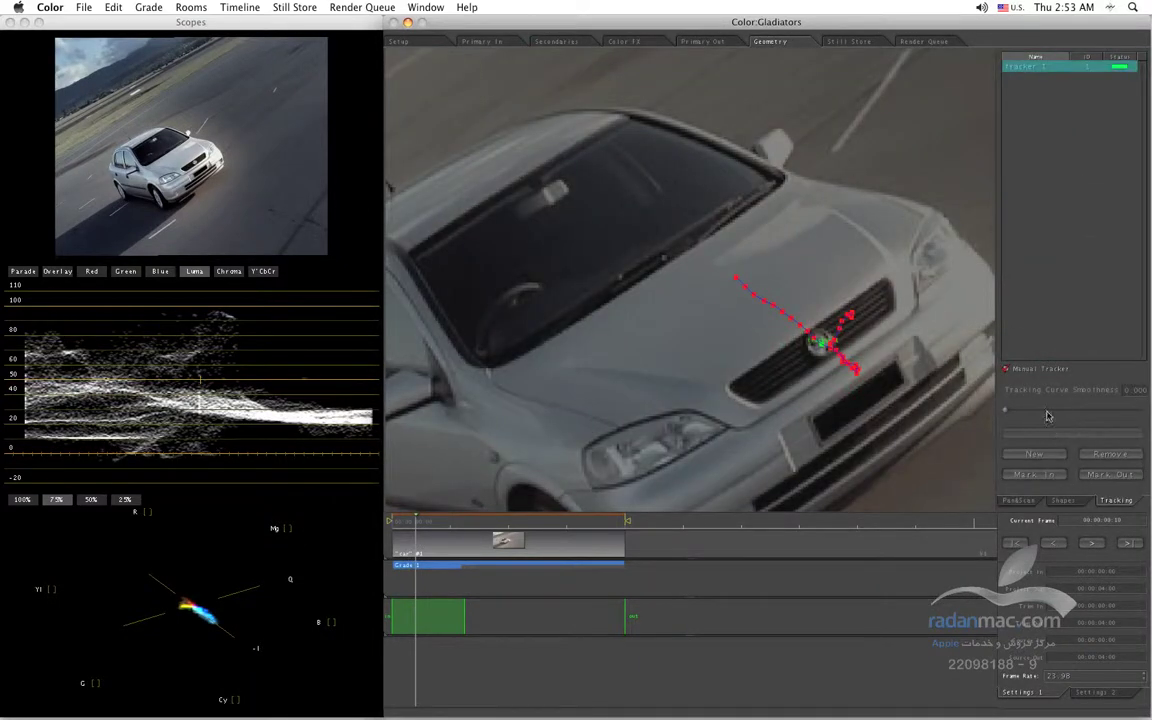